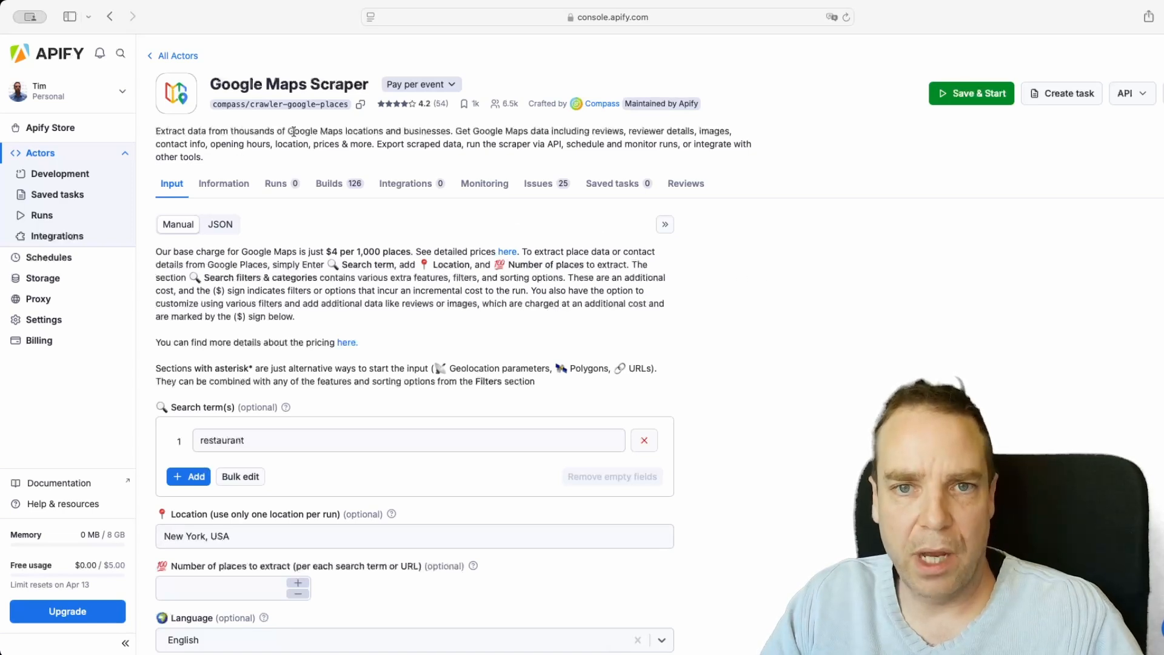
# - Examine the Google Maps Scraper's input form, its add-on sections and the base charge in its pricing description
pyautogui.scroll(-2, 739, 316)
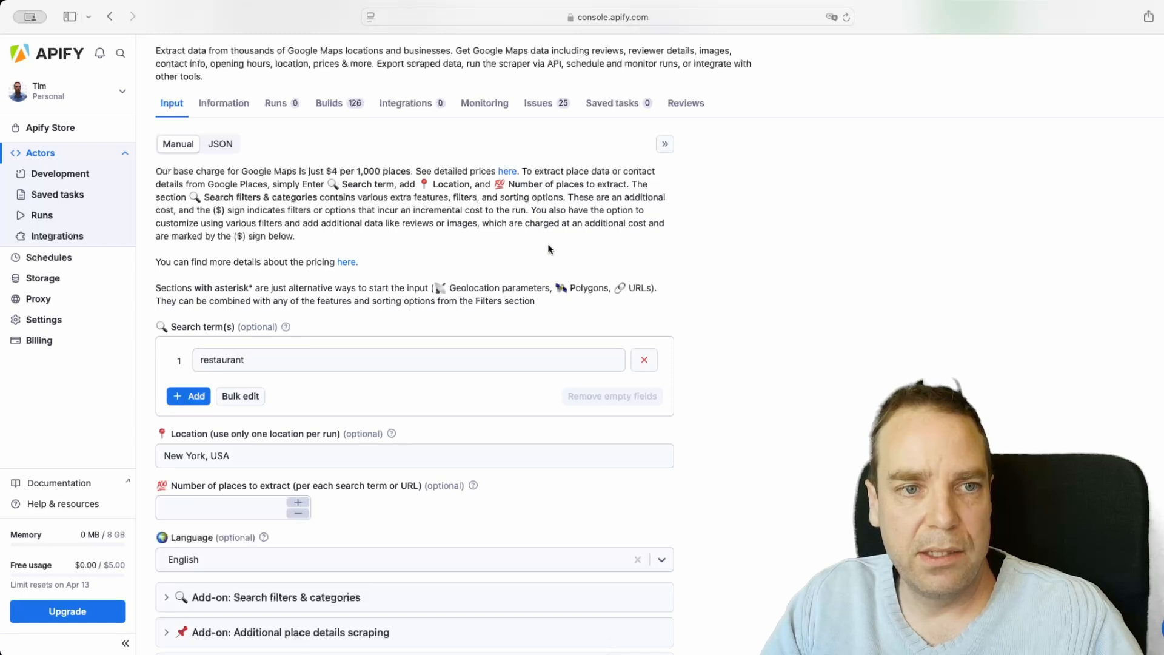
pyautogui.scroll(-4, 726, 285)
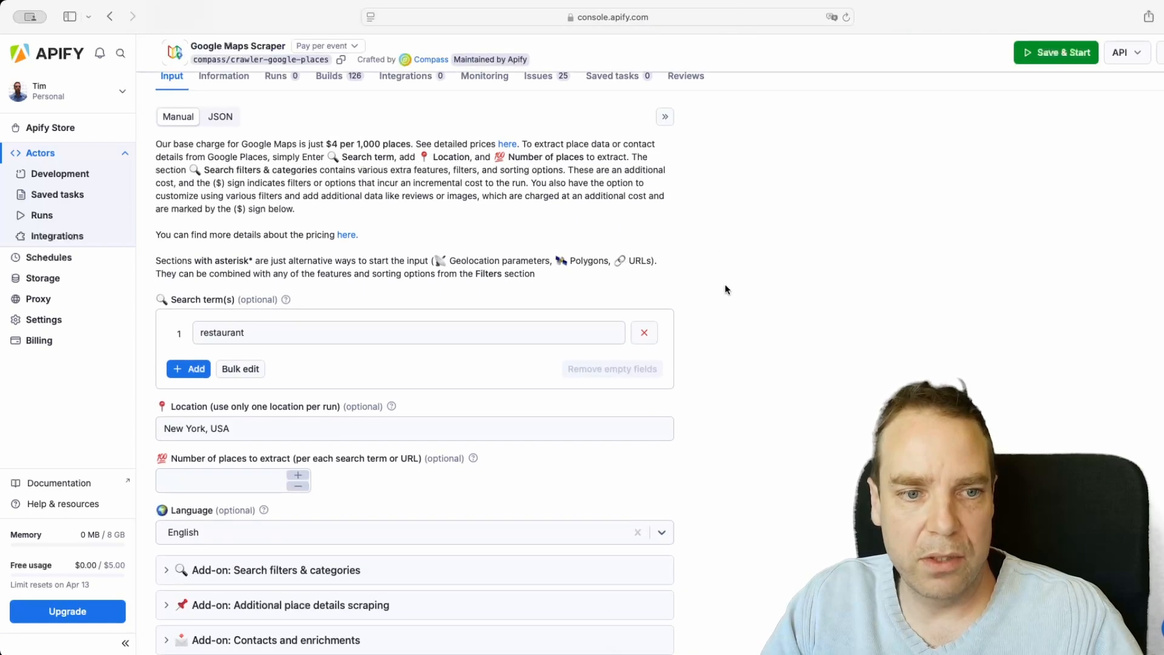
pyautogui.scroll(-3, 738, 302)
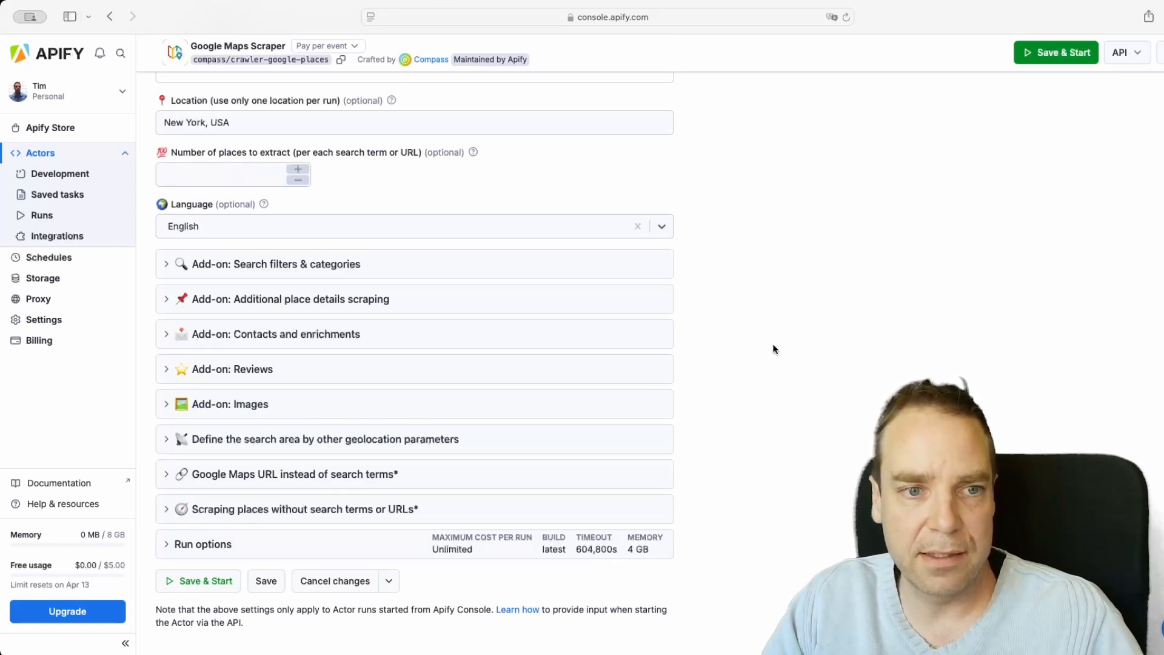
pyautogui.scroll(5, 788, 346)
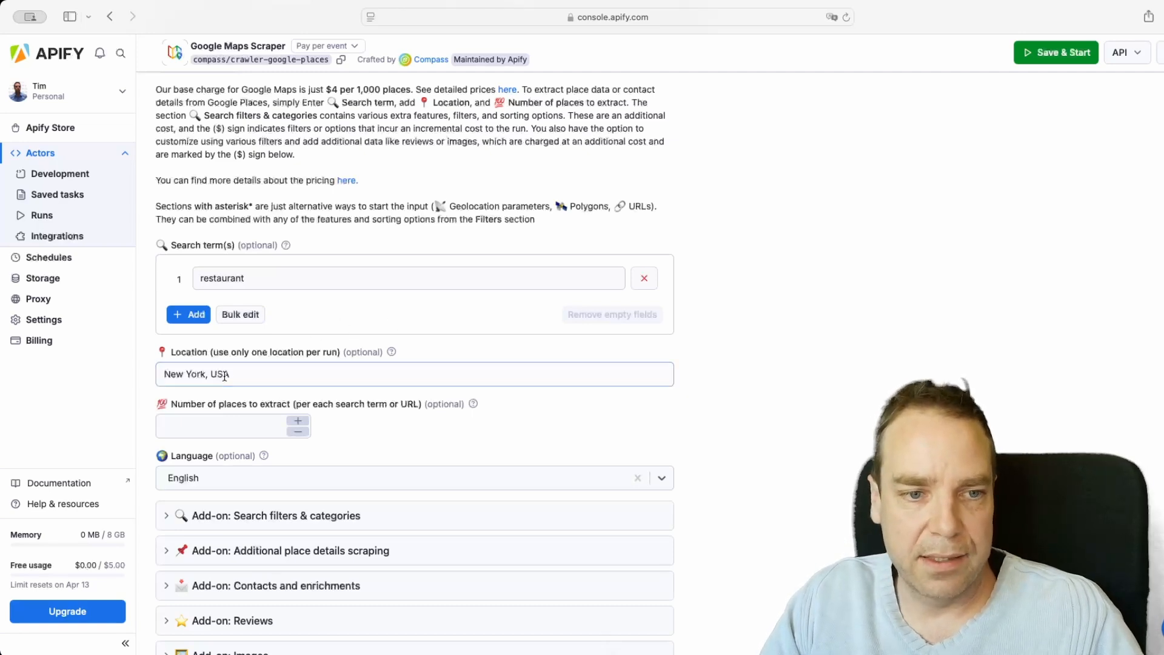
pyautogui.click(191, 428)
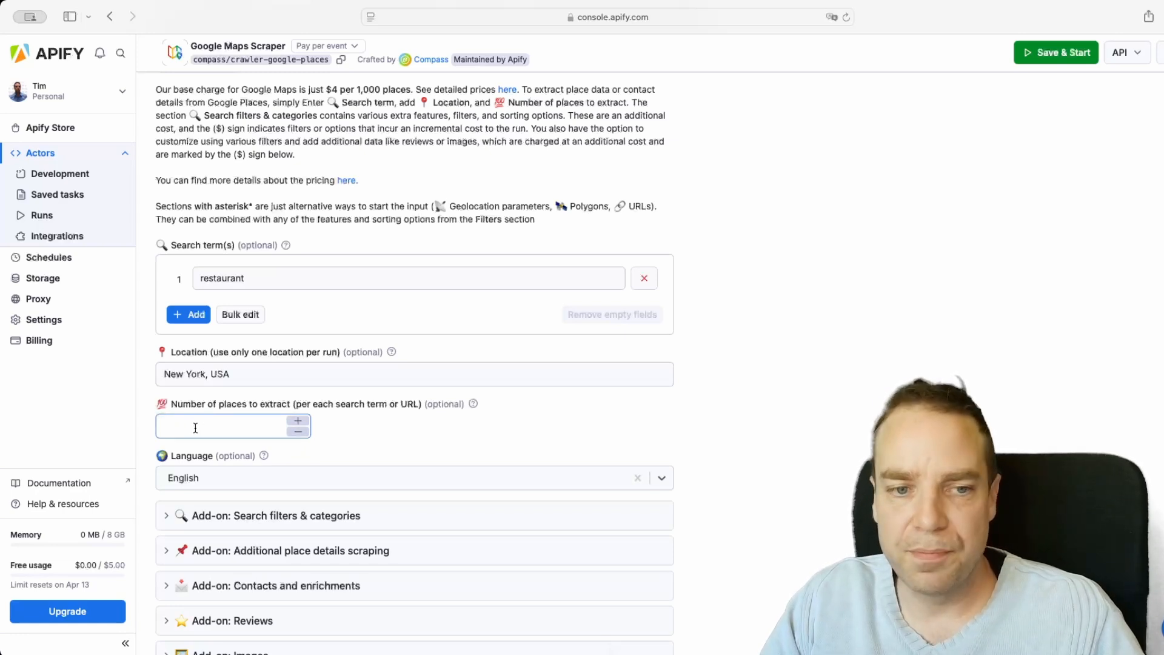
pyautogui.click(377, 432)
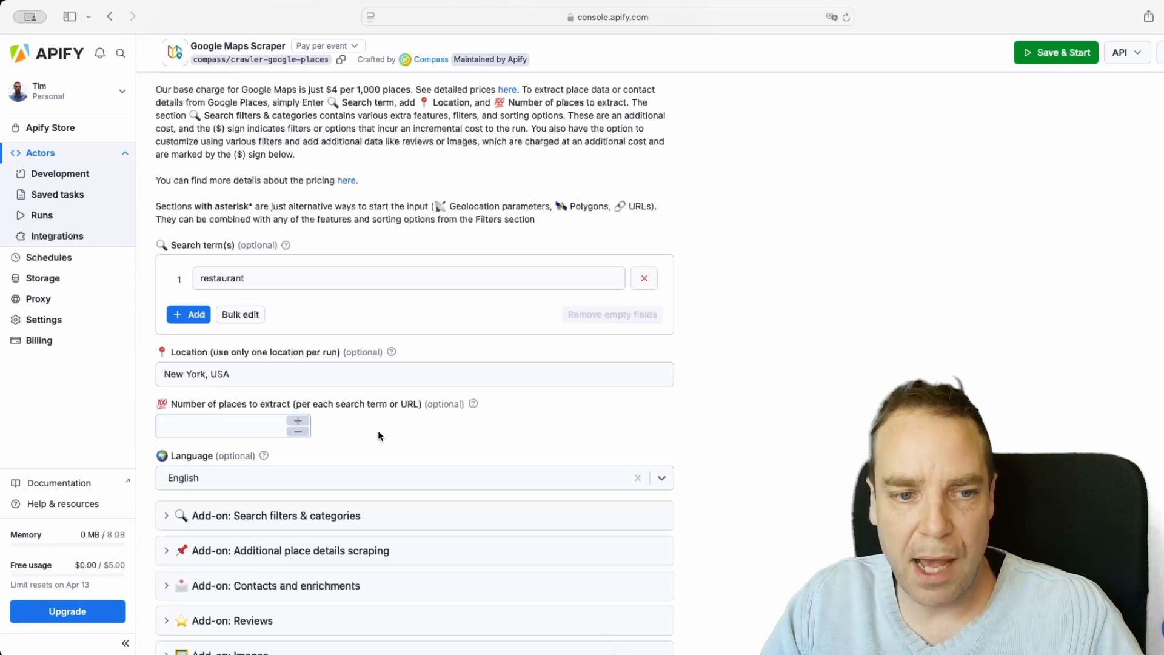
pyautogui.scroll(-3, 693, 452)
pyautogui.scroll(-2, 719, 453)
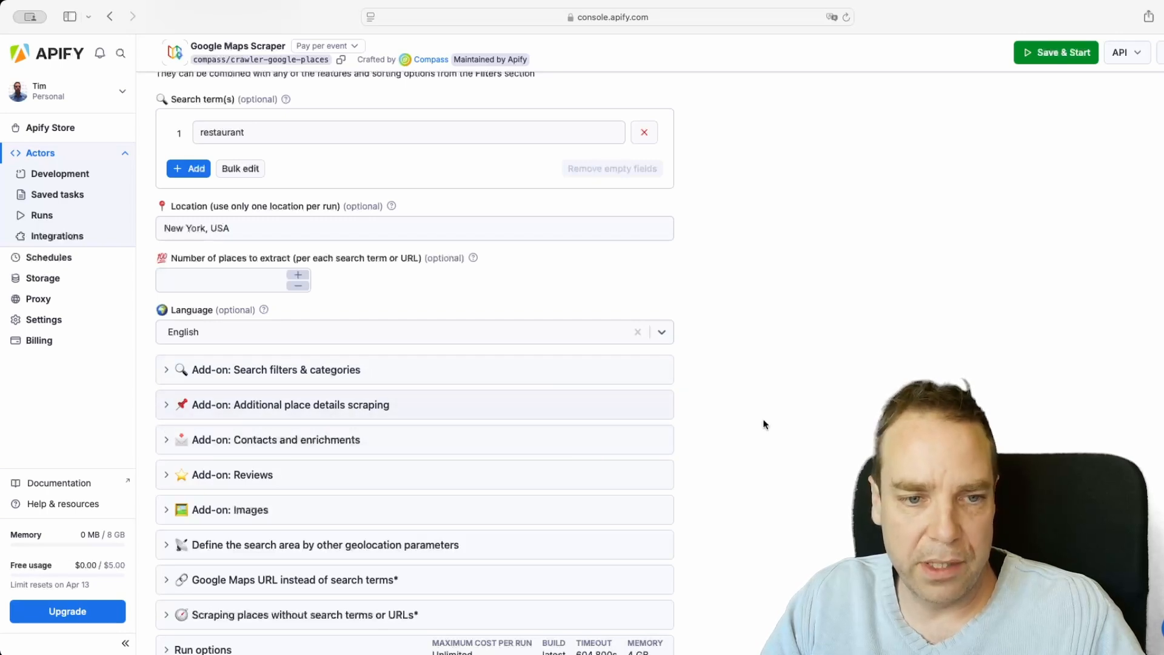
pyautogui.scroll(-1, 787, 497)
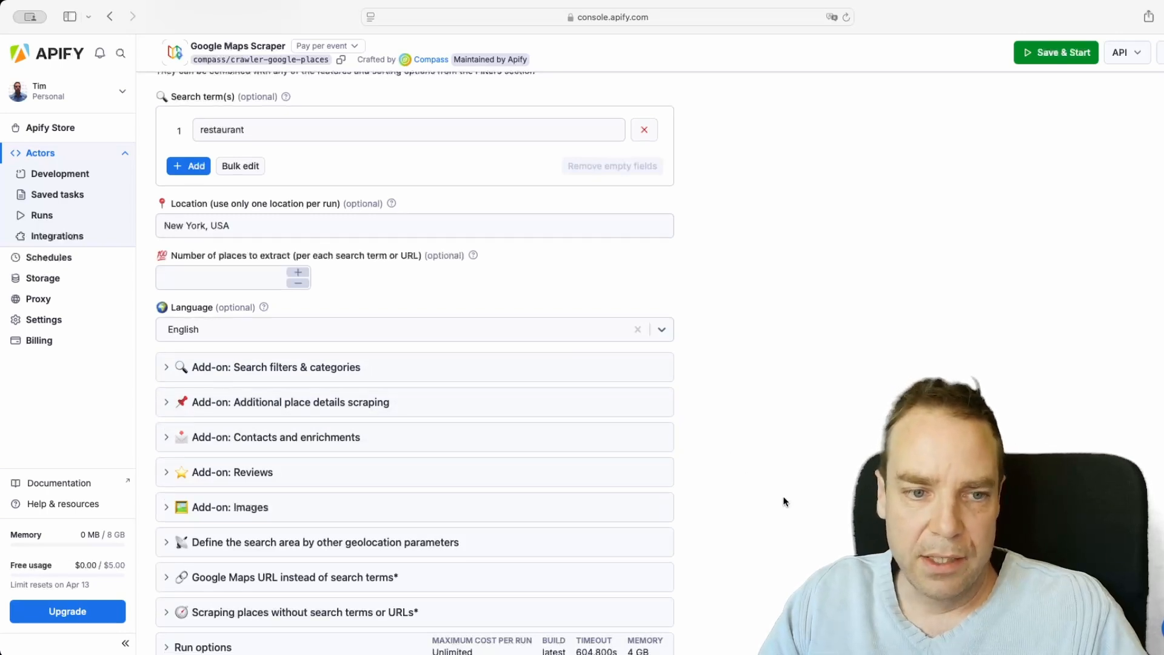
pyautogui.scroll(-1, 767, 479)
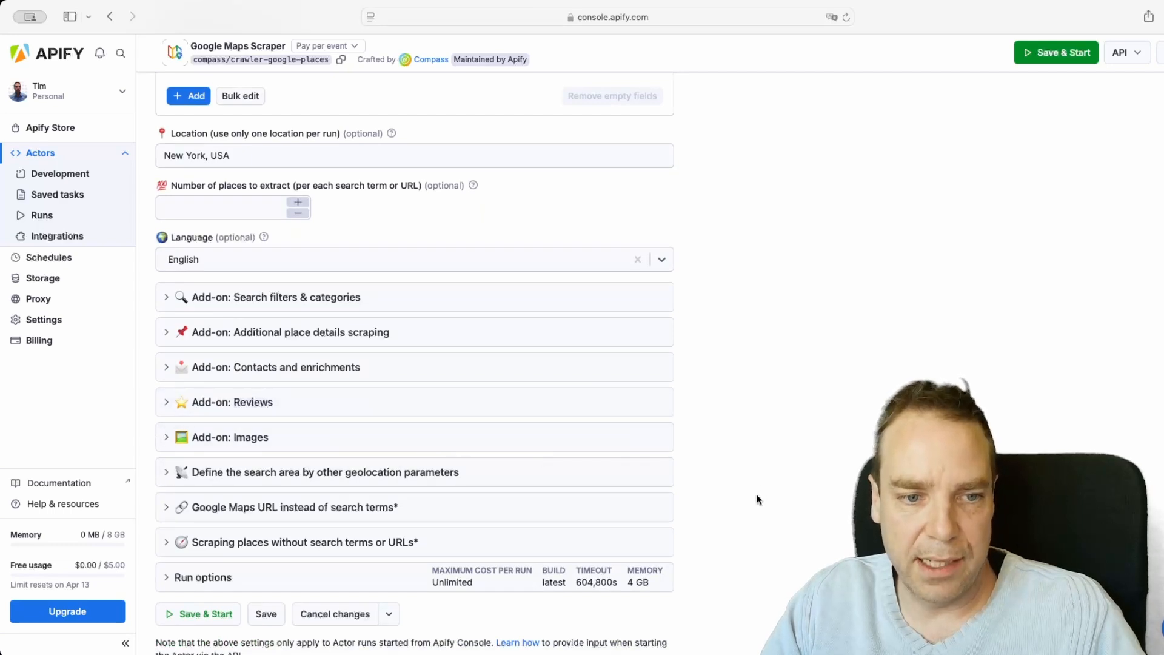
pyautogui.scroll(10, 756, 493)
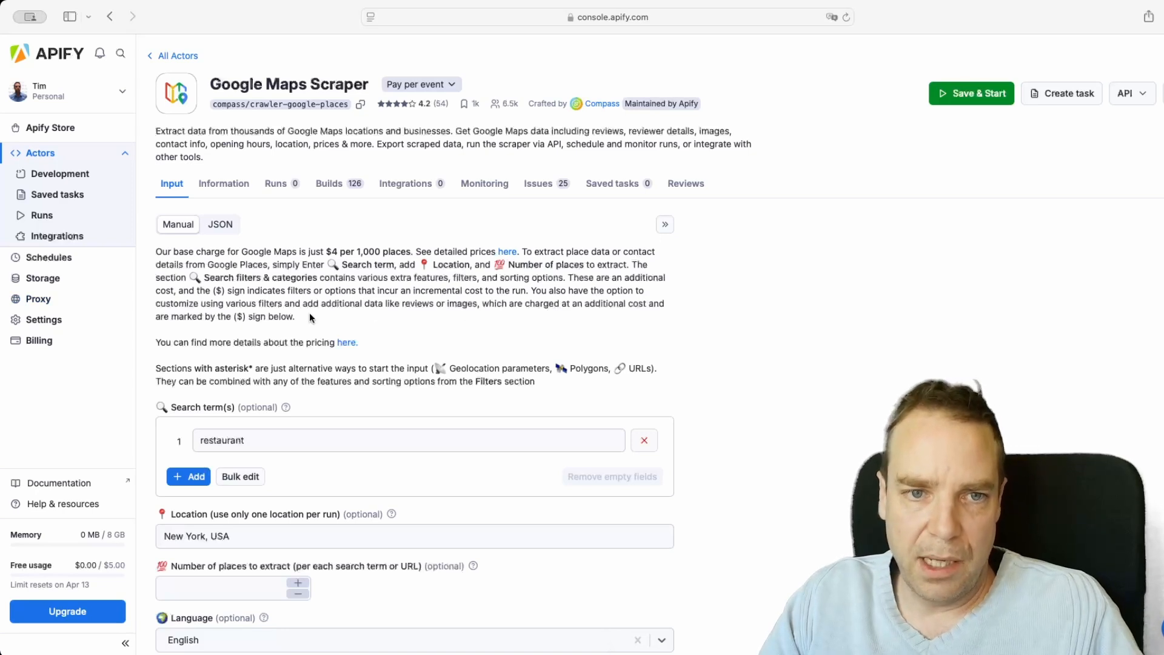
pyautogui.moveTo(158, 252); pyautogui.dragTo(374, 252)
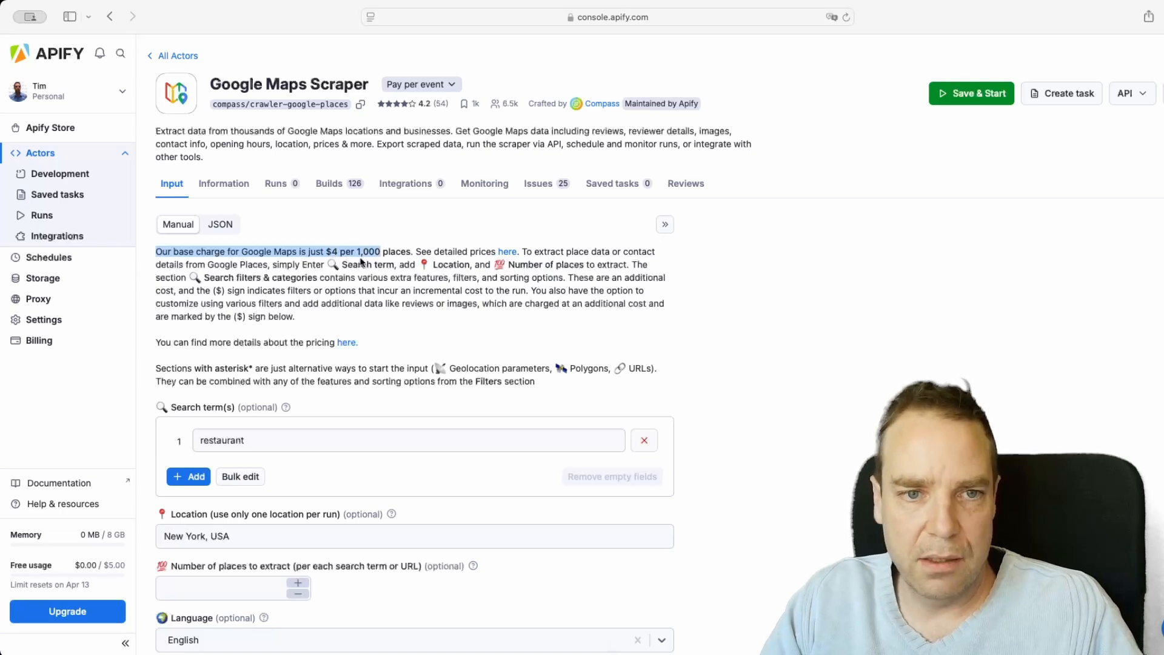
pyautogui.click(385, 253)
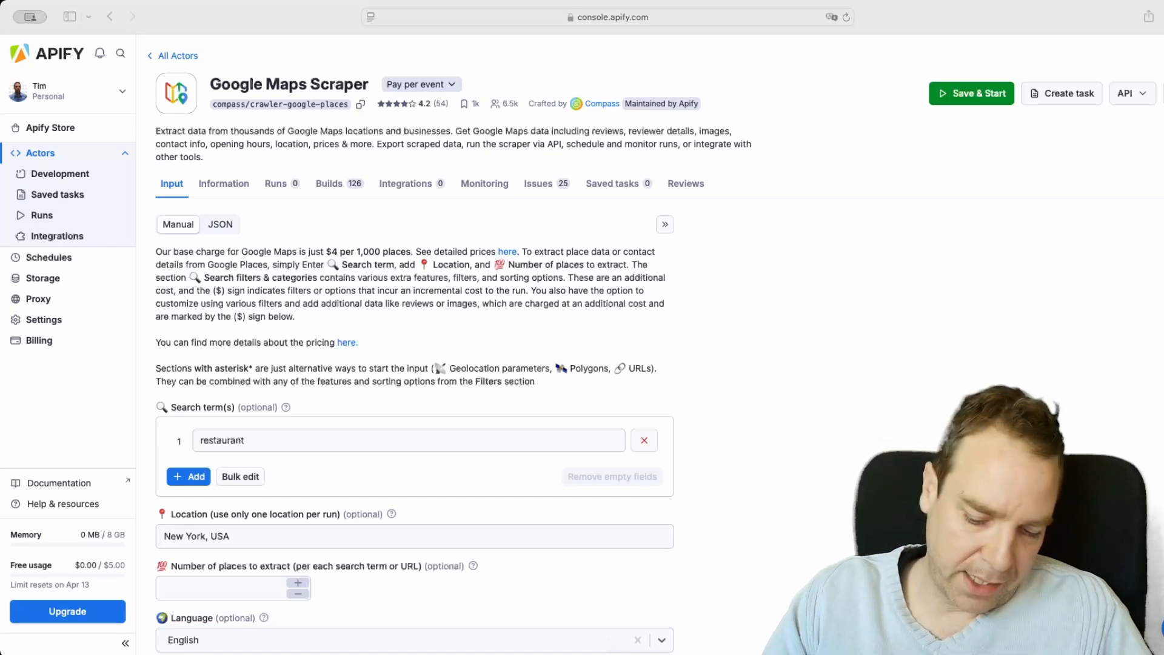
# - Replace the scraper's search term with "Roofing Company"
pyautogui.click(354, 446)
pyautogui.tripleClick(353, 445)
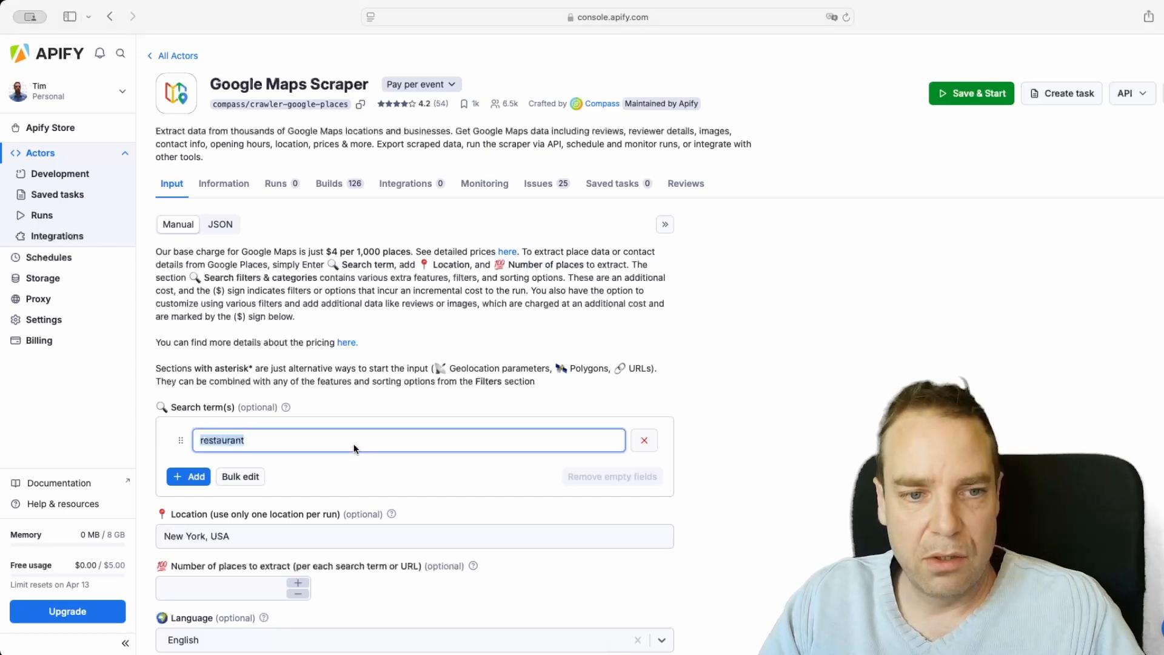
pyautogui.write('Roofing Company')
pyautogui.click(537, 281)
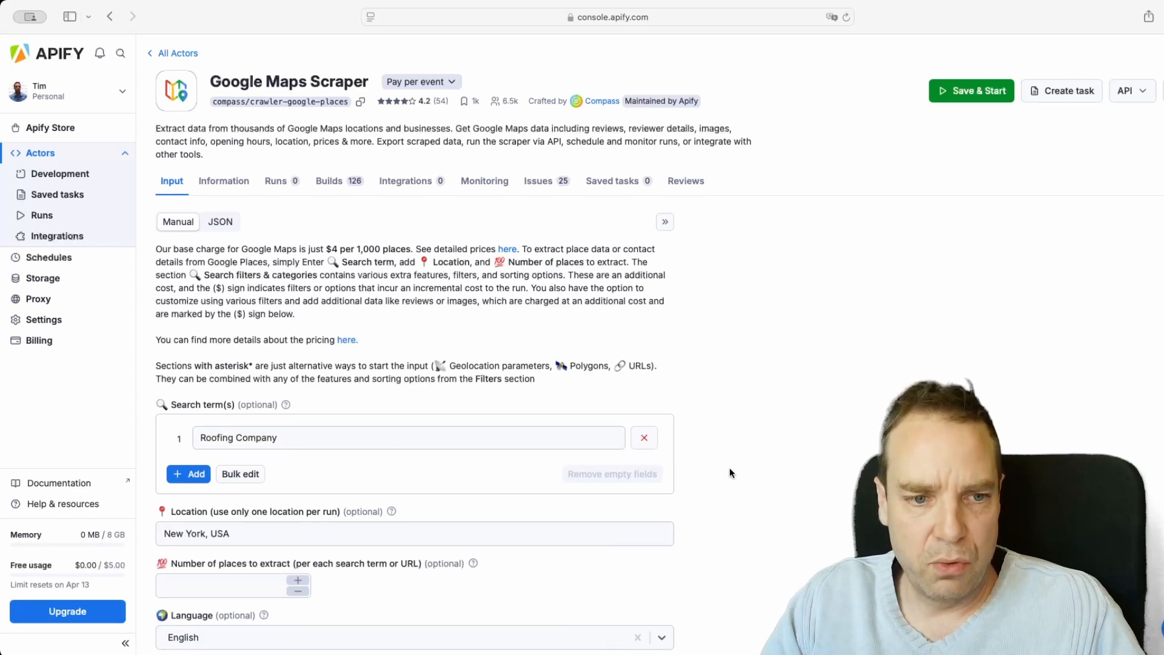
# - Keep New York, USA as the location and set the number of places to extract to 30
pyautogui.scroll(-2, 733, 468)
pyautogui.click(166, 465)
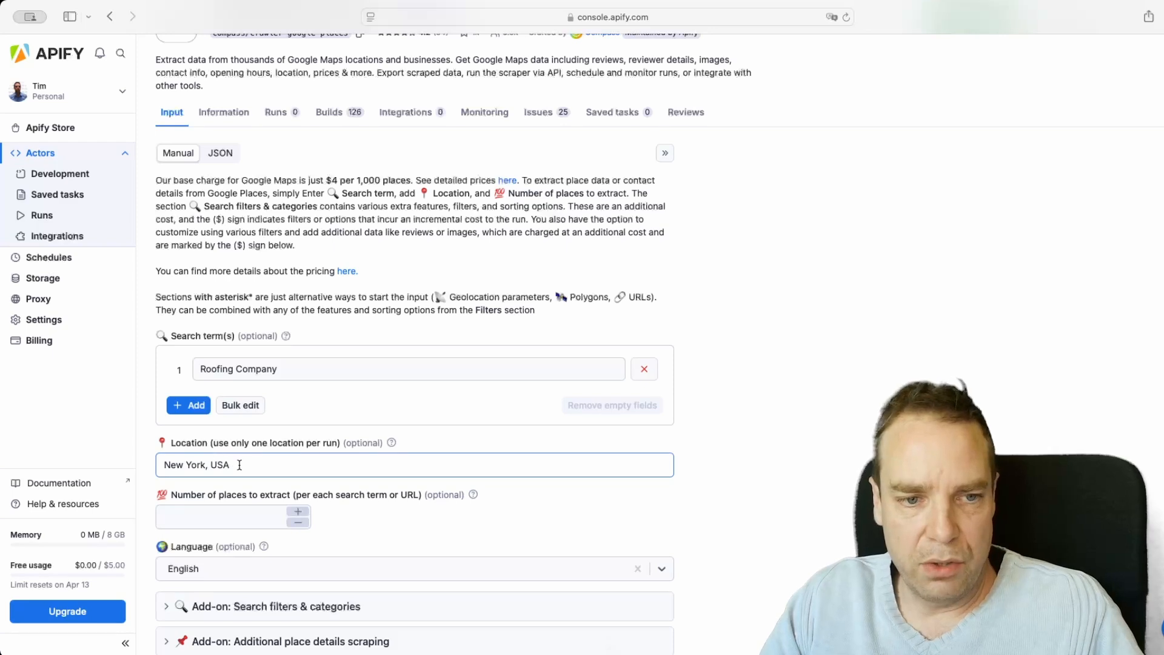
pyautogui.click(205, 515)
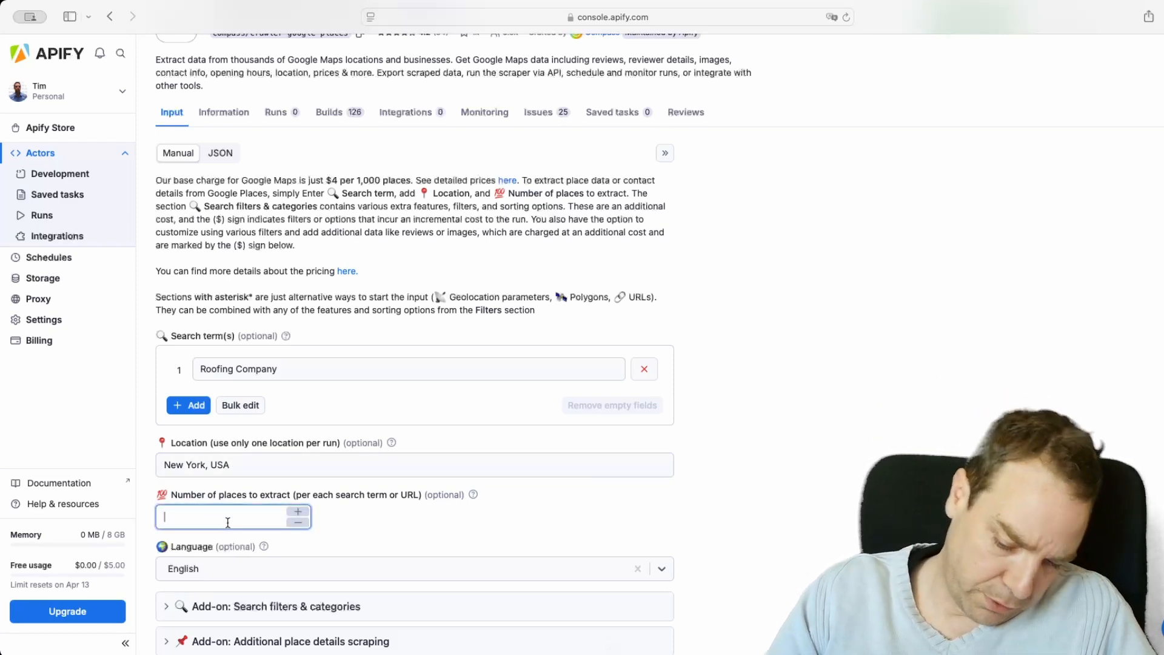
pyautogui.write('30')
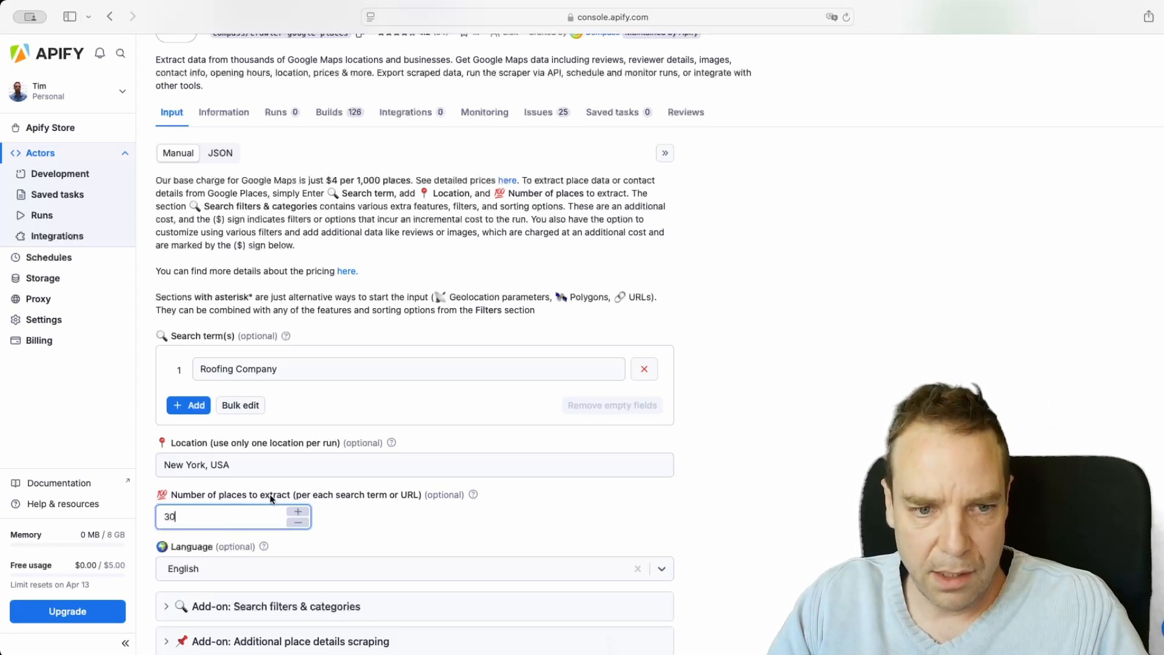
# - Examine the options for search filters and categories, additional place details, and scraping places without search terms or URLs
pyautogui.scroll(-3, 285, 488)
pyautogui.scroll(-3, 434, 489)
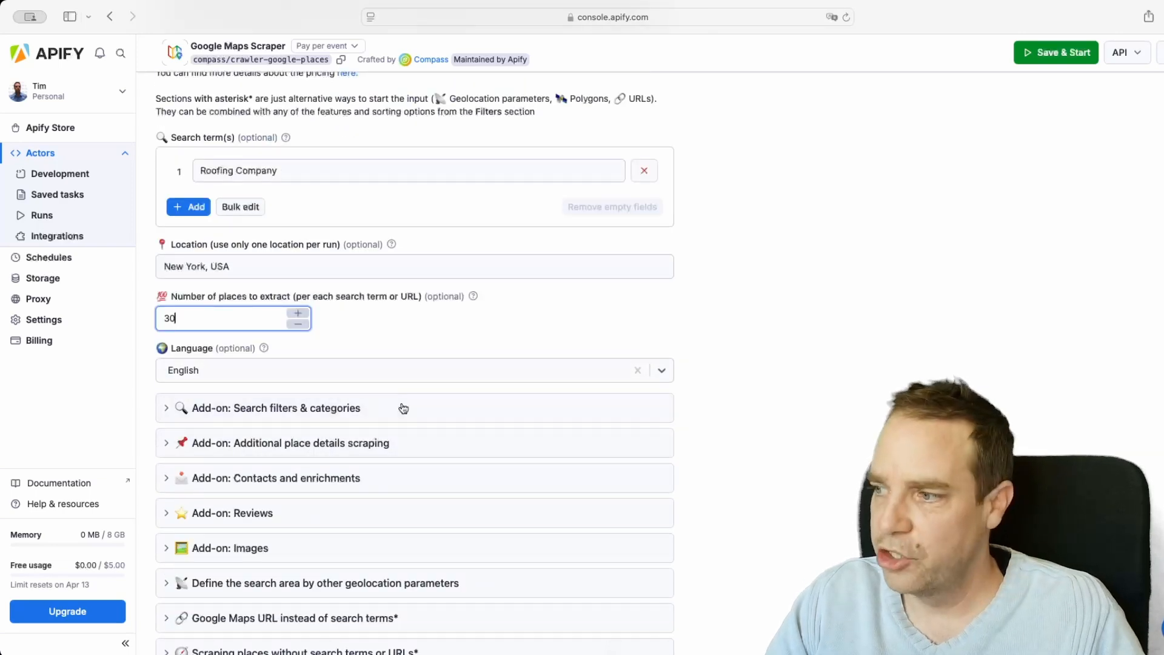
pyautogui.click(208, 408)
pyautogui.scroll(-4, 372, 451)
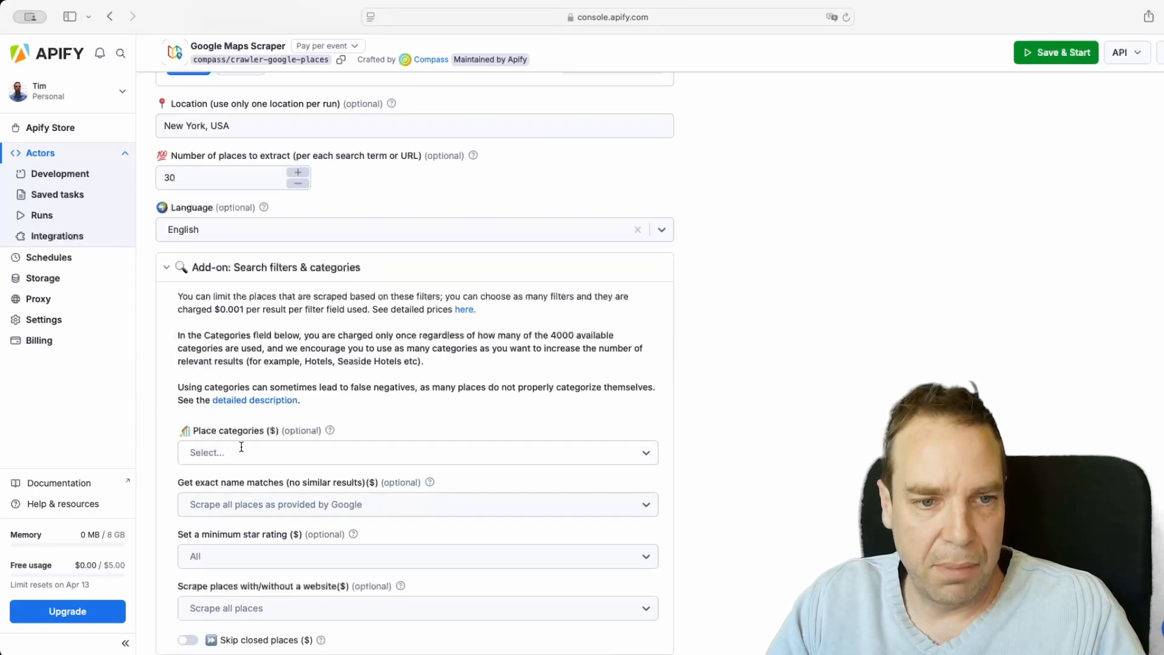
pyautogui.scroll(-4, 448, 464)
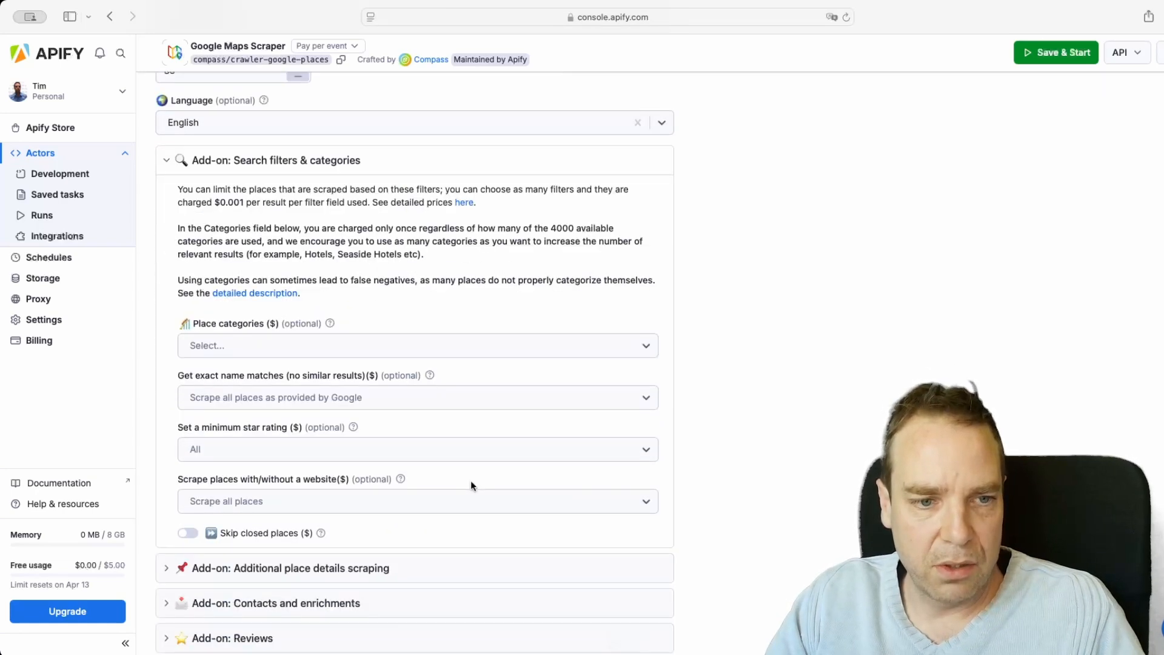
pyautogui.scroll(-5, 479, 475)
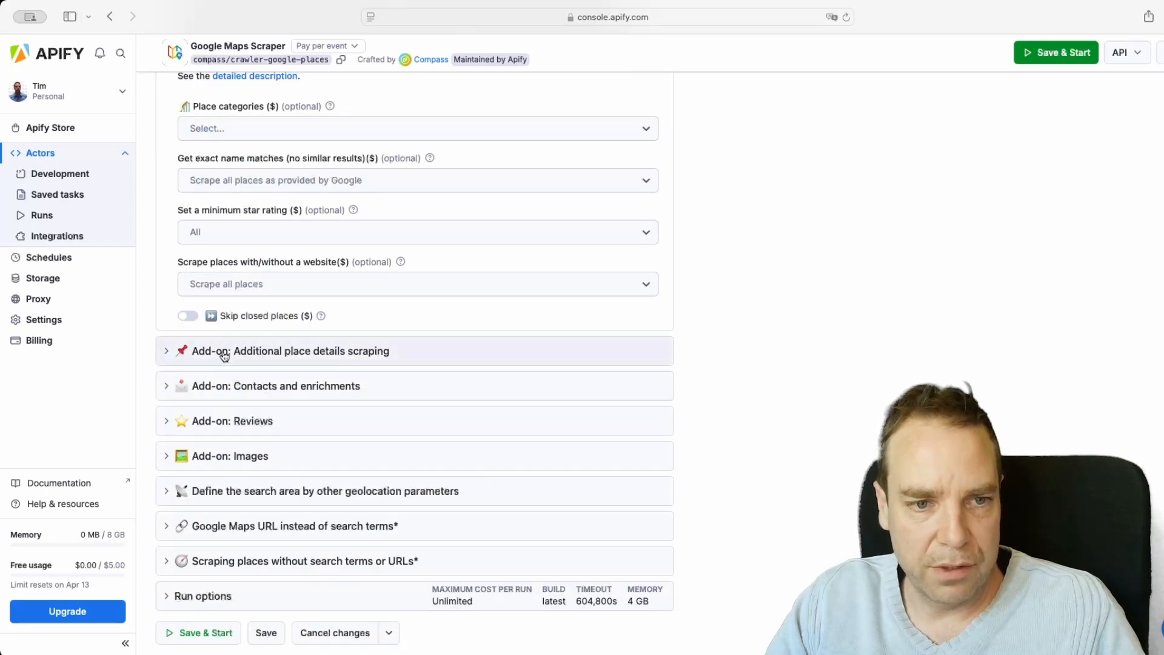
pyautogui.click(333, 352)
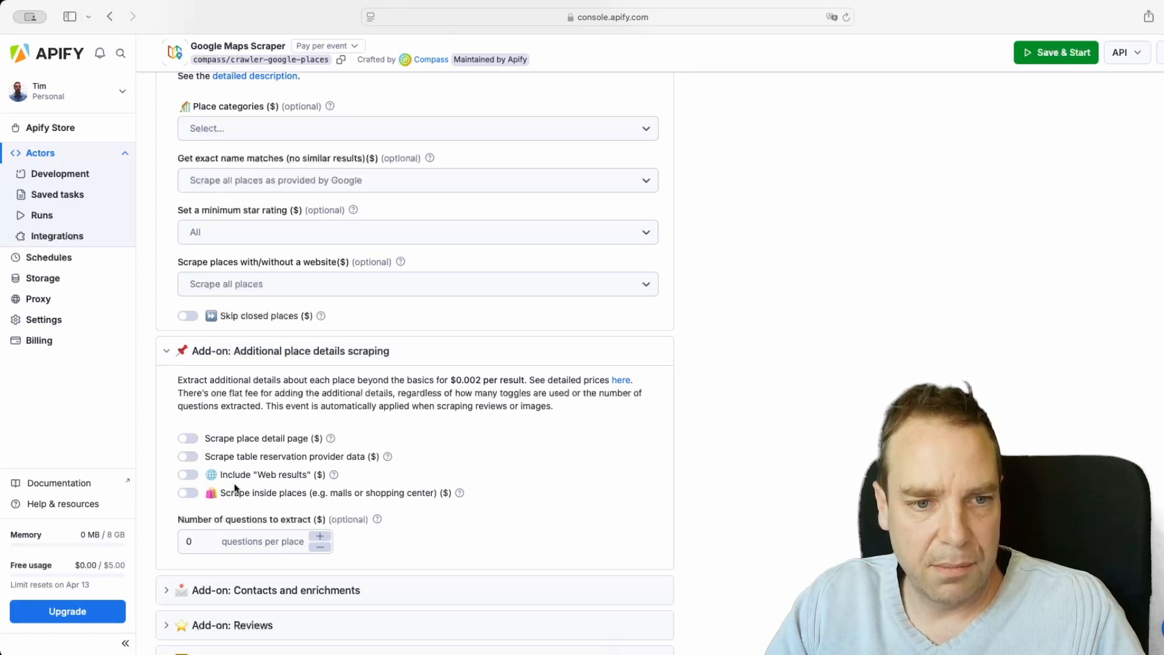
pyautogui.click(296, 360)
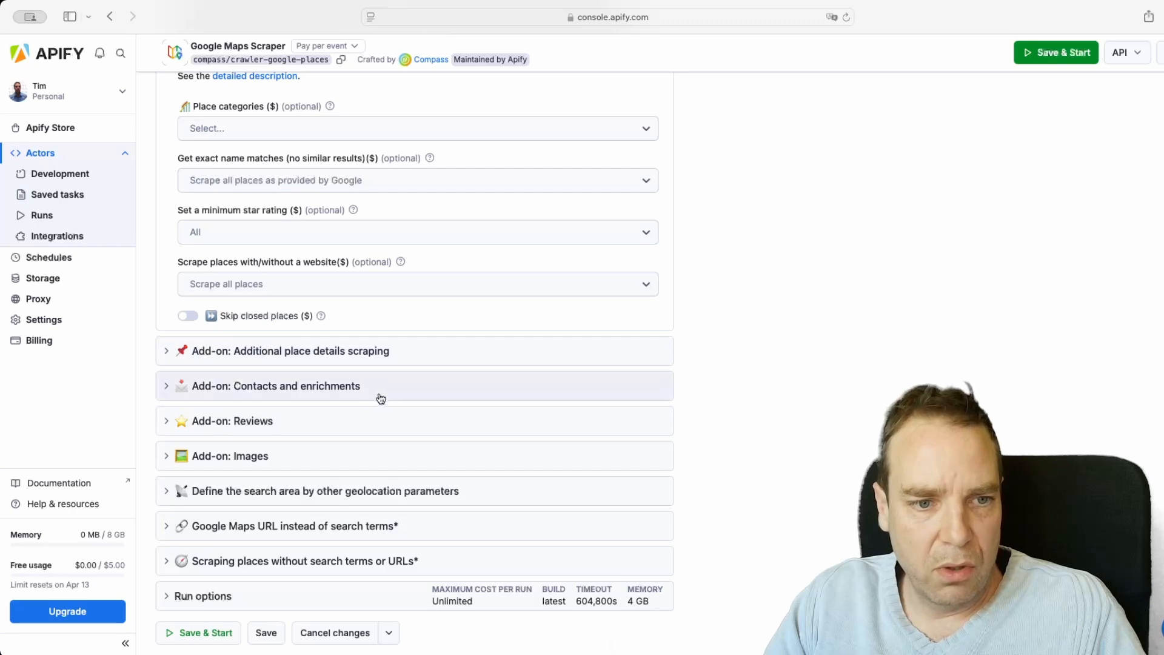
pyautogui.scroll(-3, 380, 394)
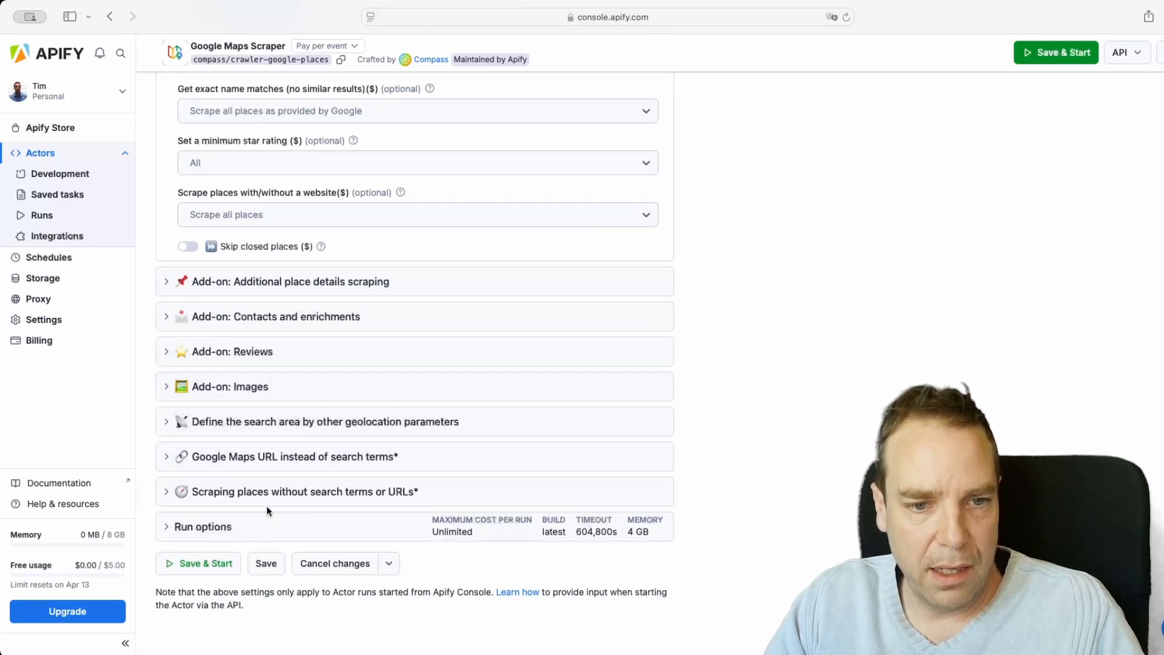
pyautogui.click(311, 493)
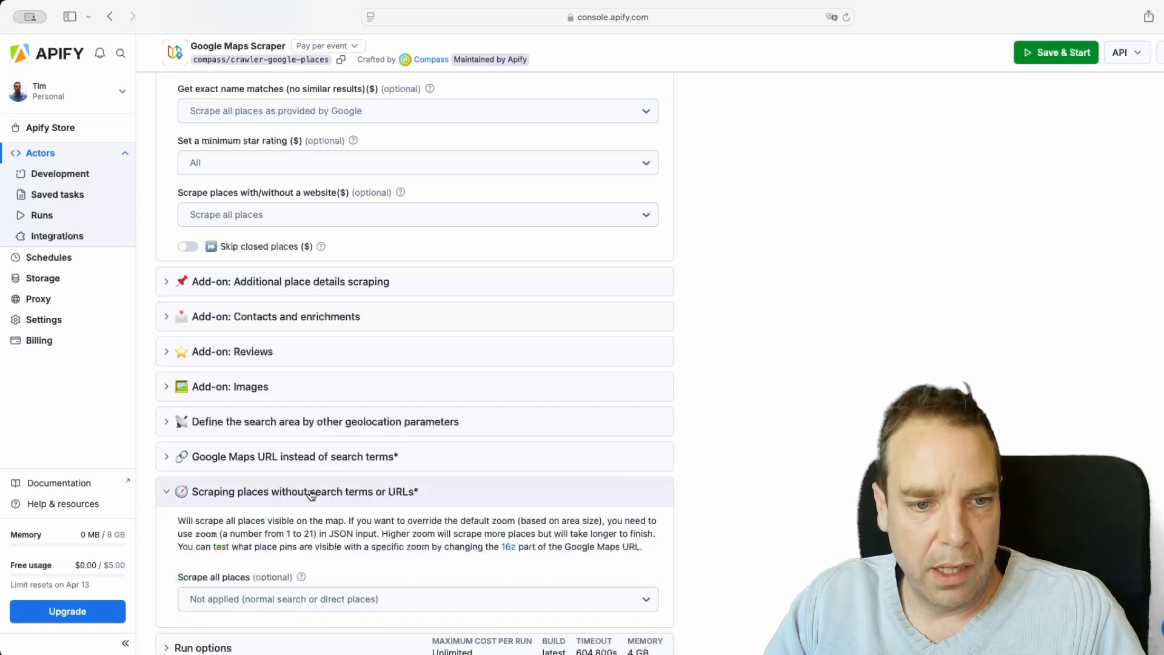
pyautogui.click(310, 492)
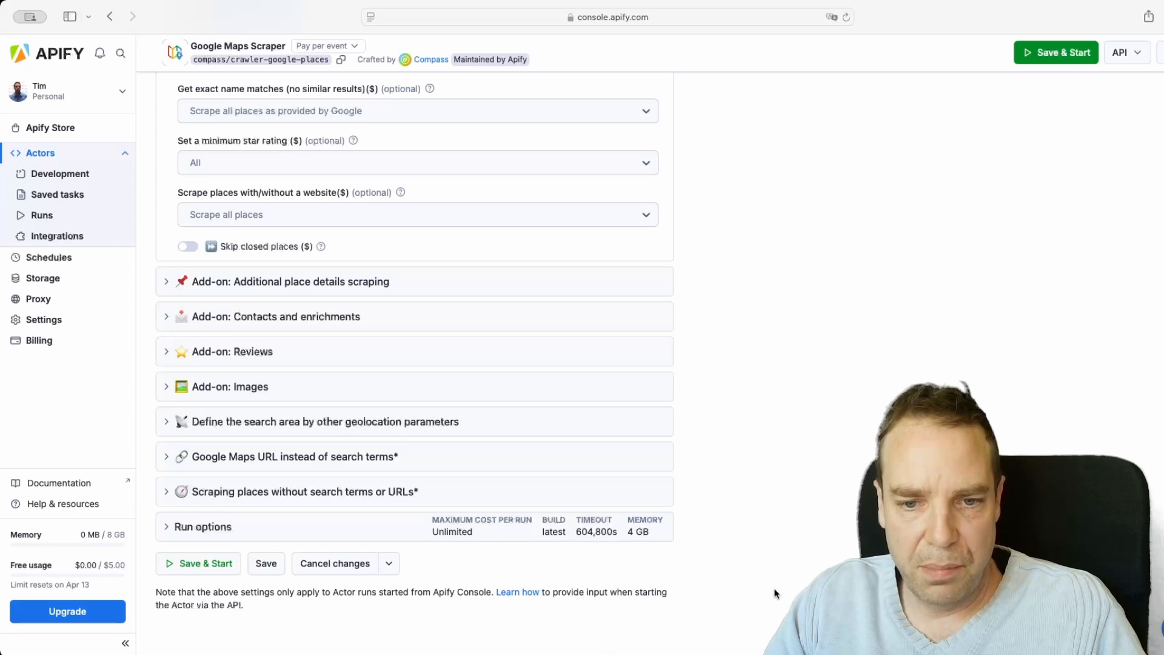
# - Save the scraper's input settings and start the run
pyautogui.click(206, 564)
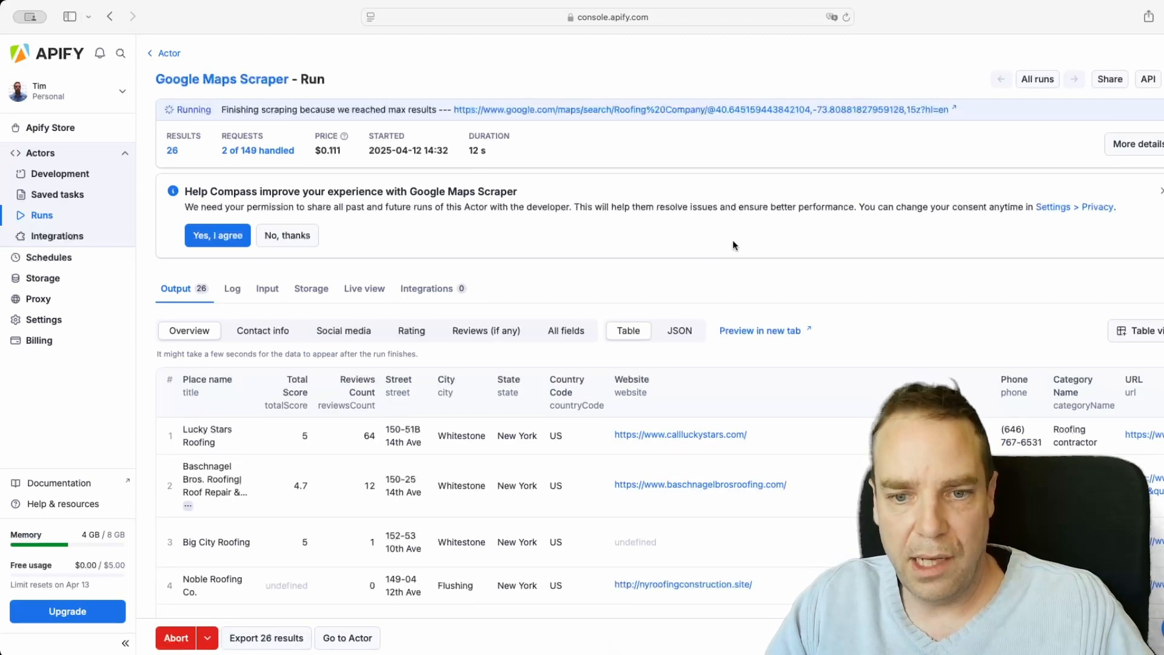
# - Look through the scraped roofing companies in the run's output table, including their websites, phone numbers and categories
pyautogui.scroll(-5, 780, 222)
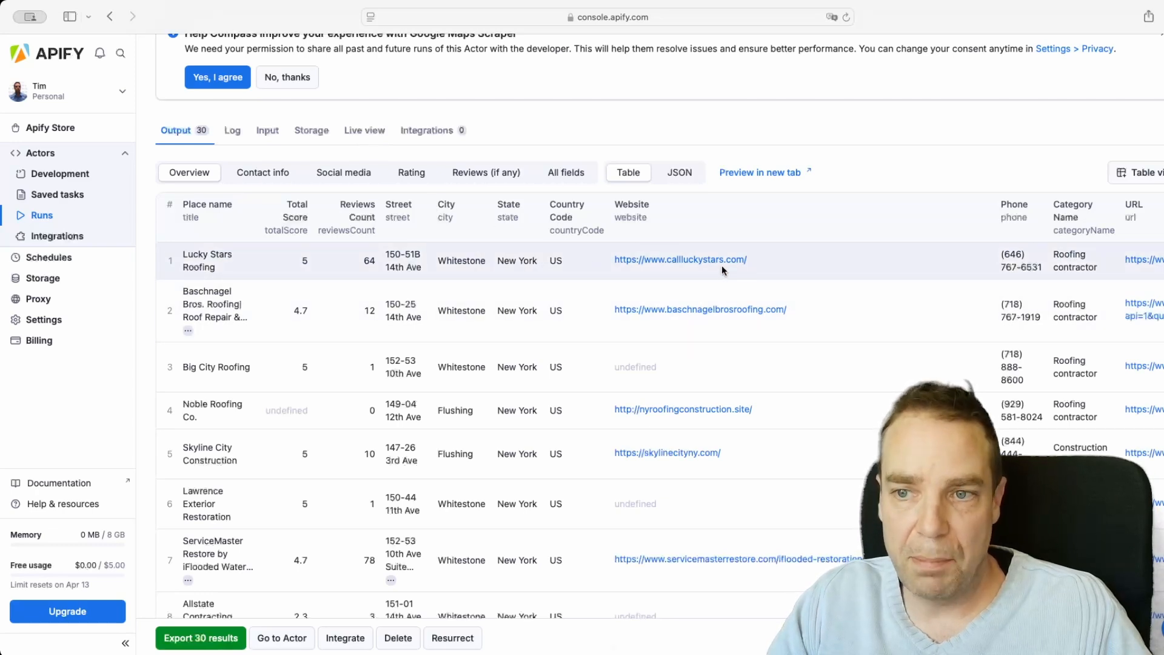
pyautogui.scroll(-5, 858, 263)
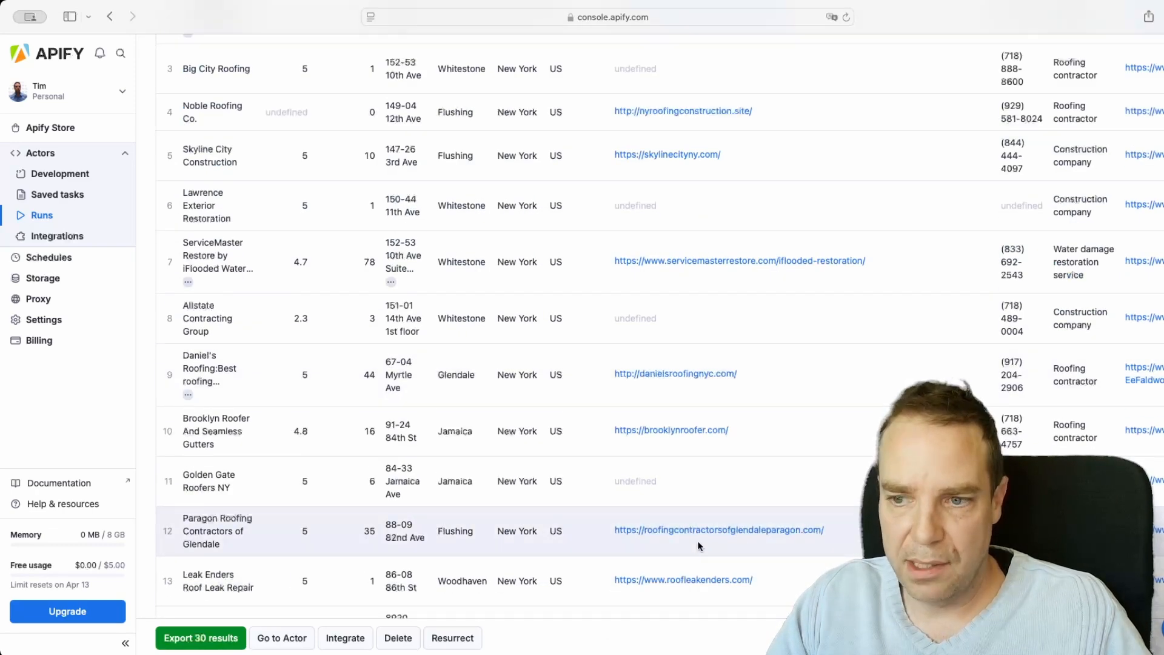
pyautogui.scroll(4, 1017, 410)
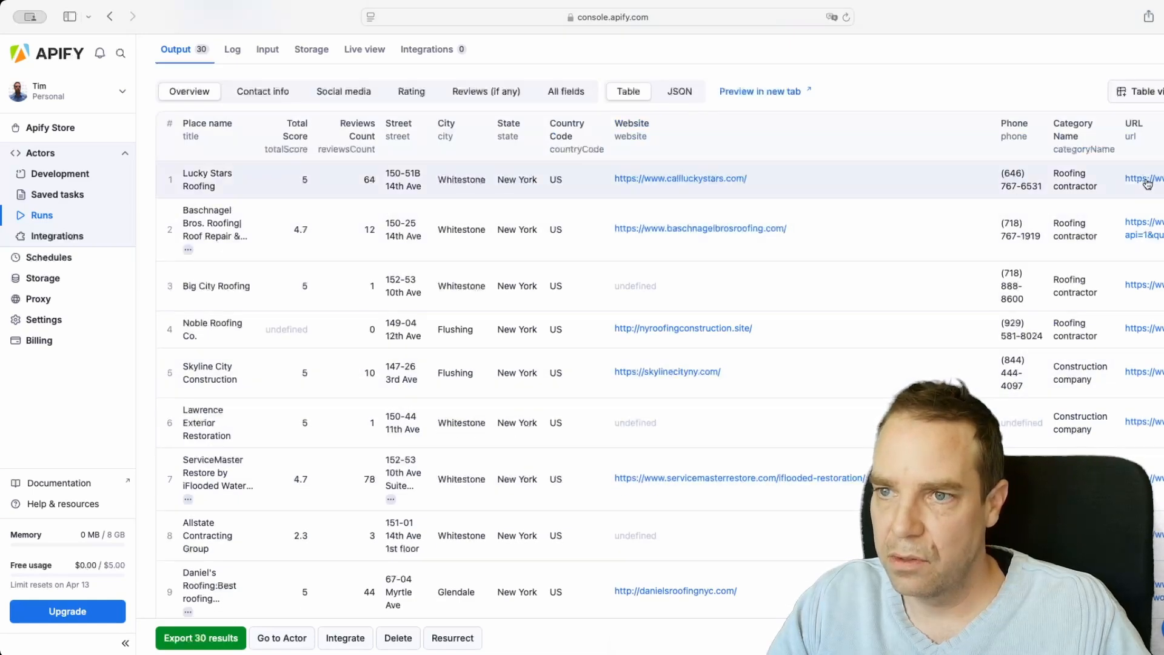
pyautogui.scroll(-3, 594, 585)
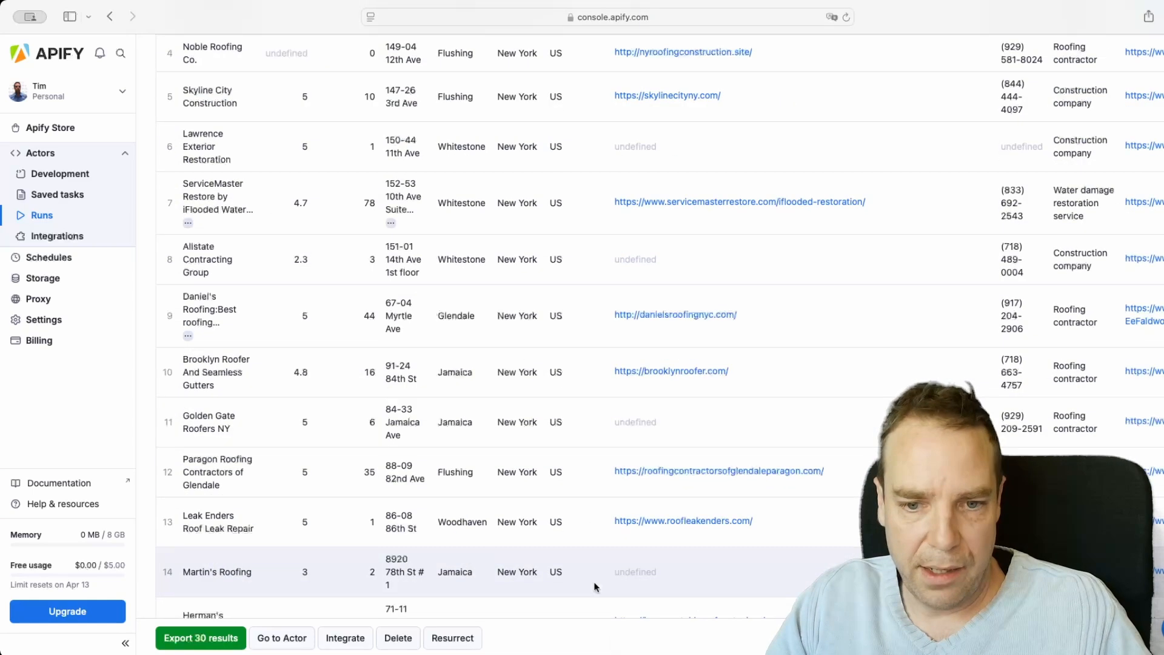
pyautogui.scroll(5, 763, 415)
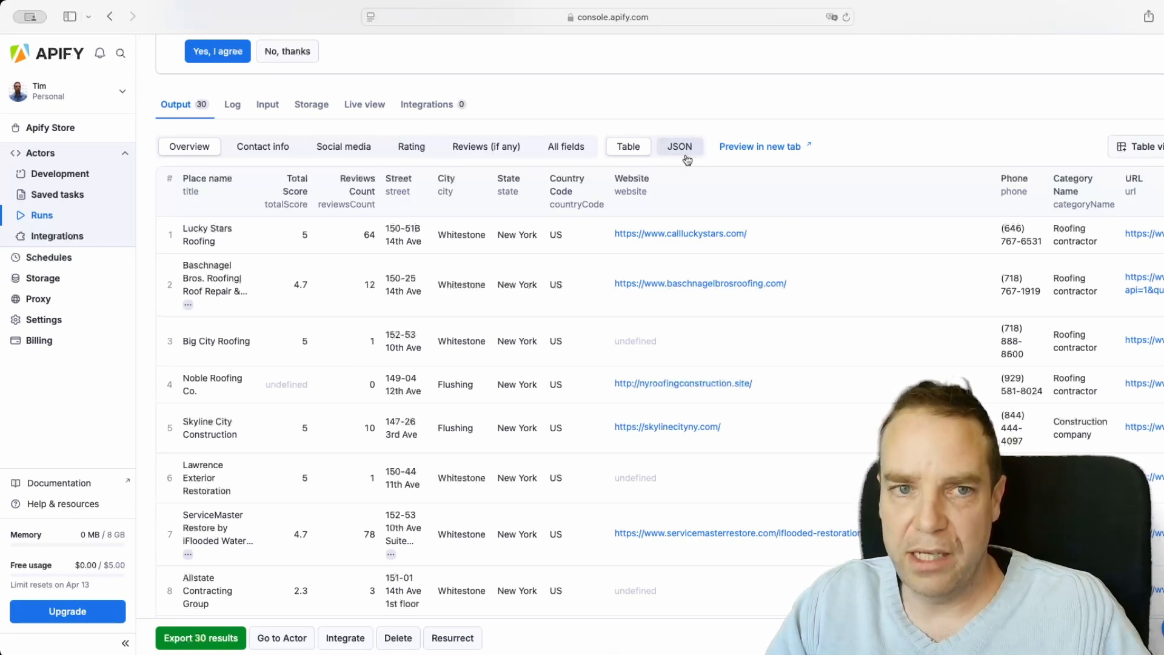
pyautogui.scroll(-6, 602, 255)
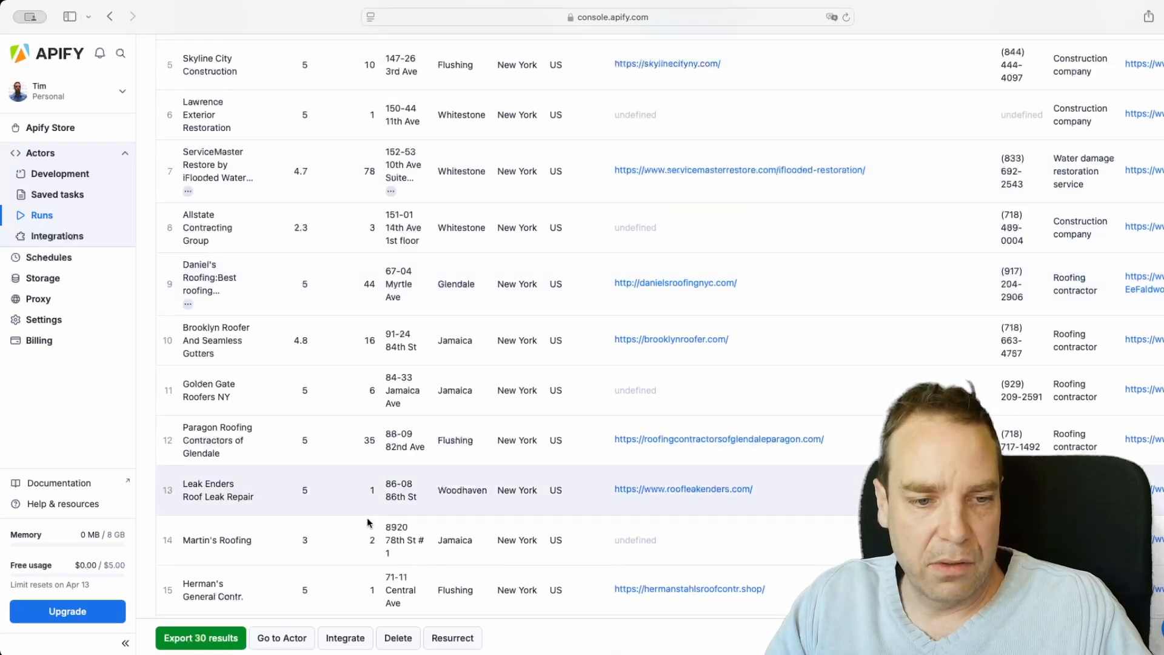
pyautogui.scroll(-4, 389, 497)
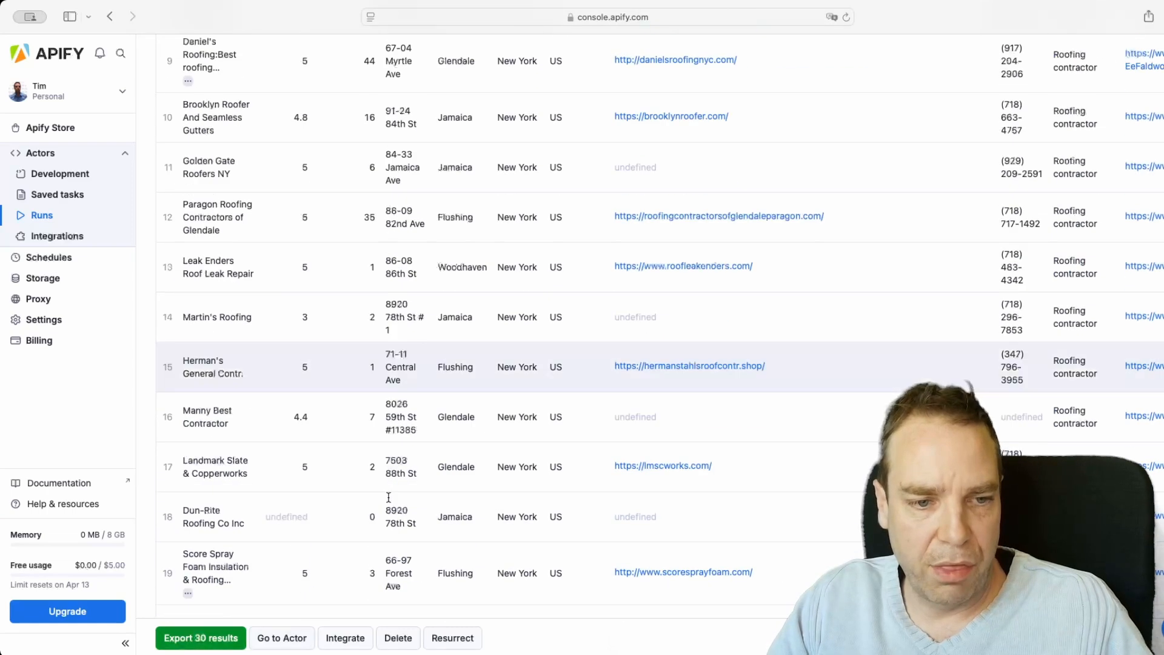
pyautogui.scroll(-1, 388, 498)
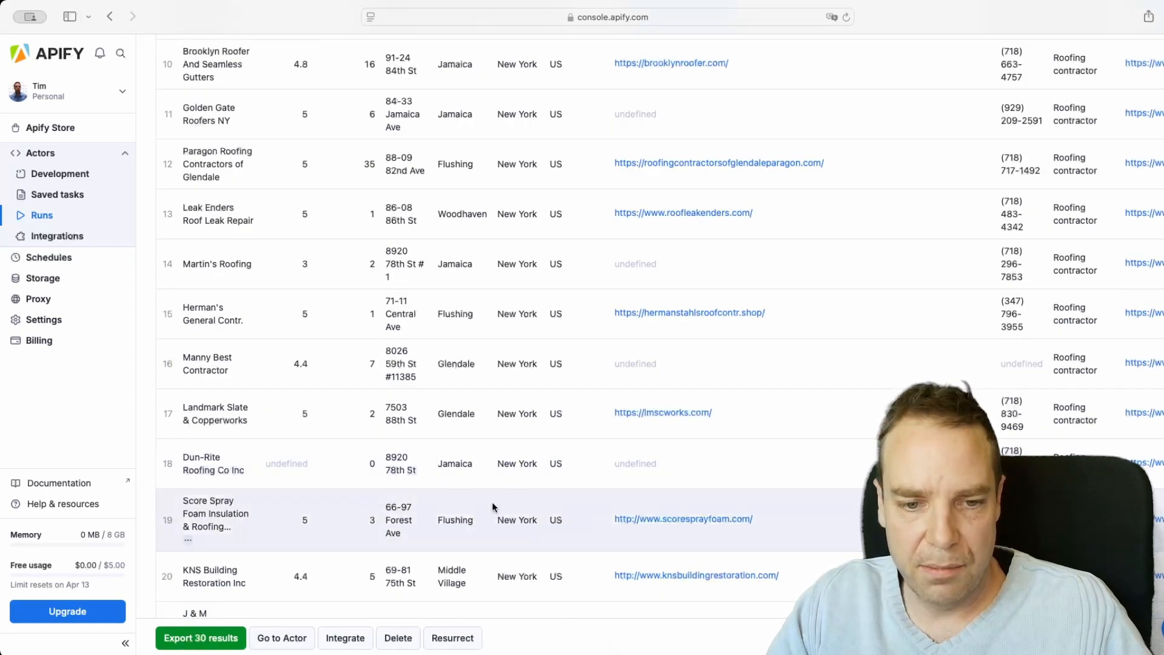
# - Agree to share all past and future runs of the Google Maps Scraper with its developer
pyautogui.scroll(12, 481, 546)
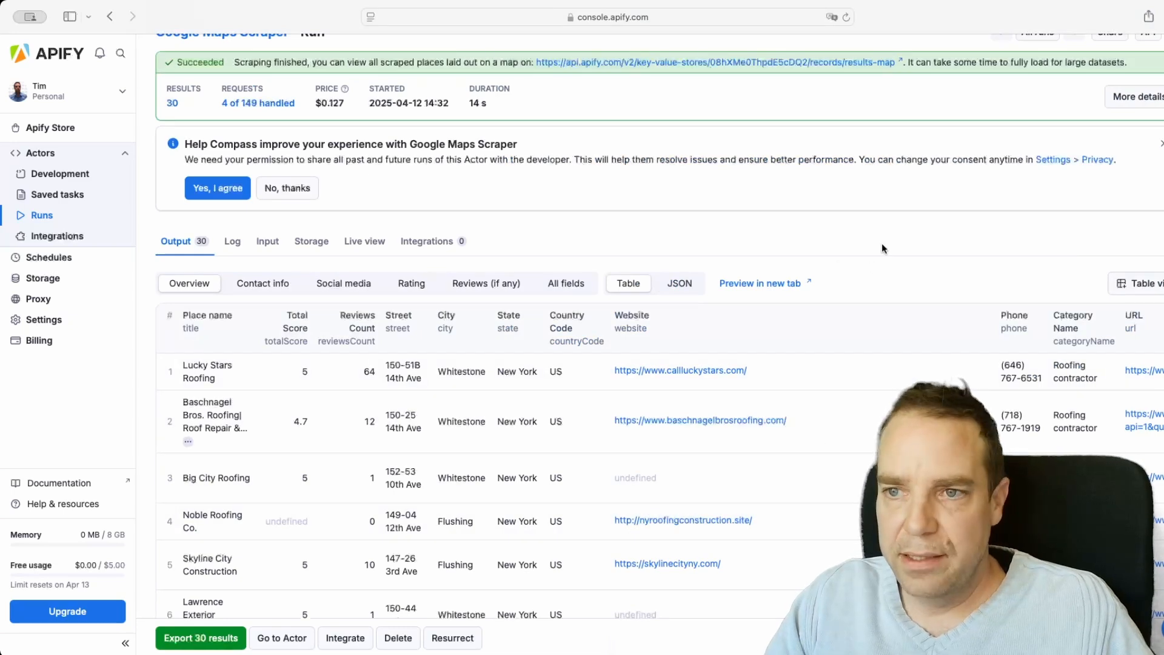
pyautogui.scroll(2, 891, 250)
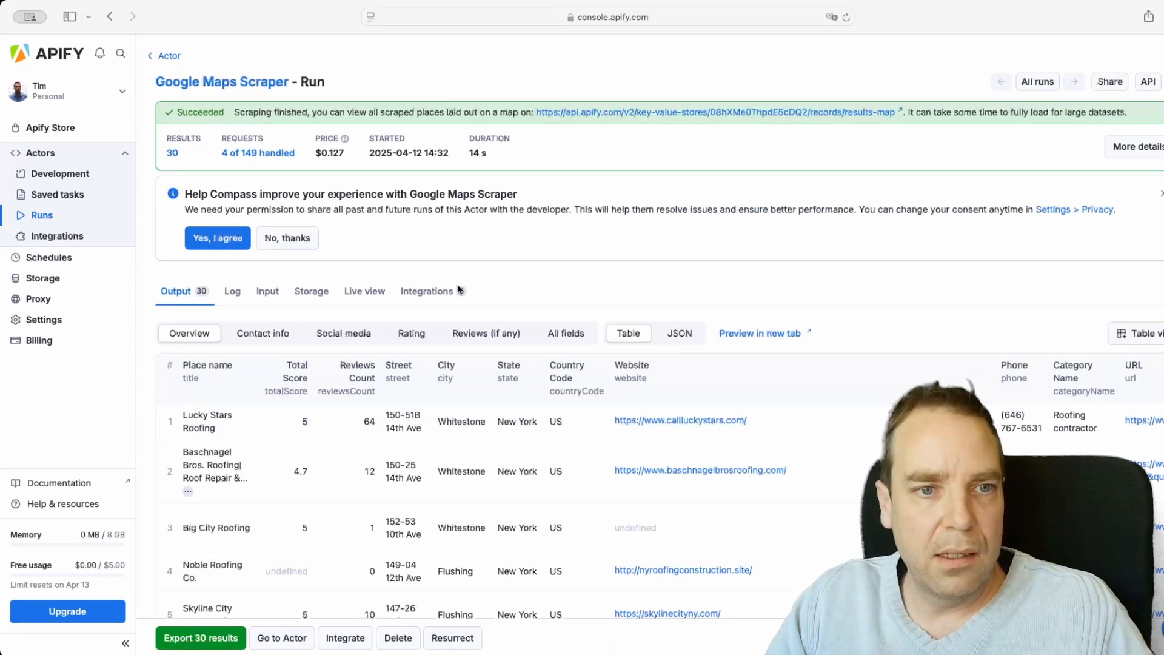
pyautogui.click(245, 246)
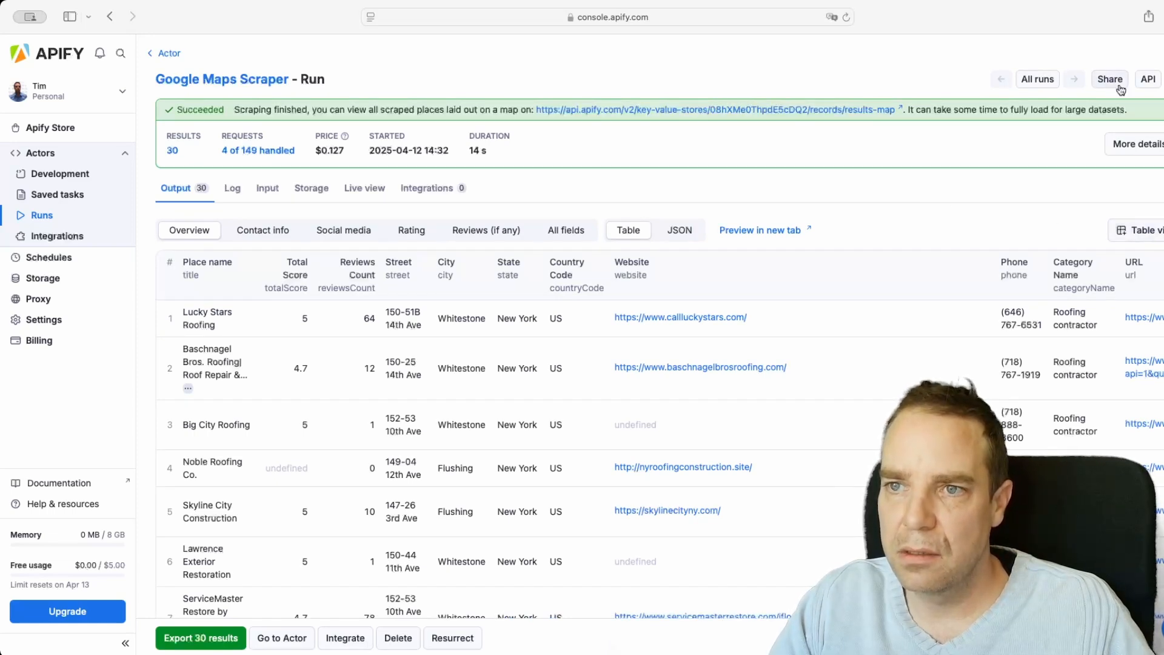
# - Check the output table's view options and look through the scraped roofing companies down to the last row
pyautogui.click(1152, 236)
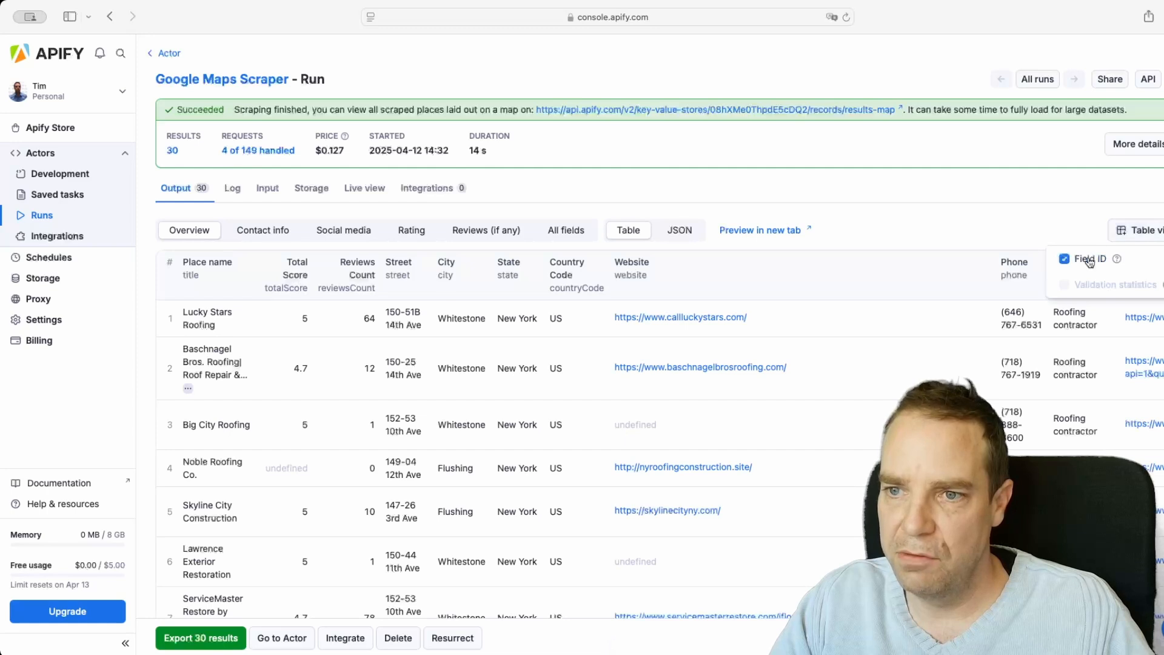
pyautogui.click(1059, 212)
pyautogui.scroll(-1, 884, 211)
pyautogui.scroll(-15, 884, 213)
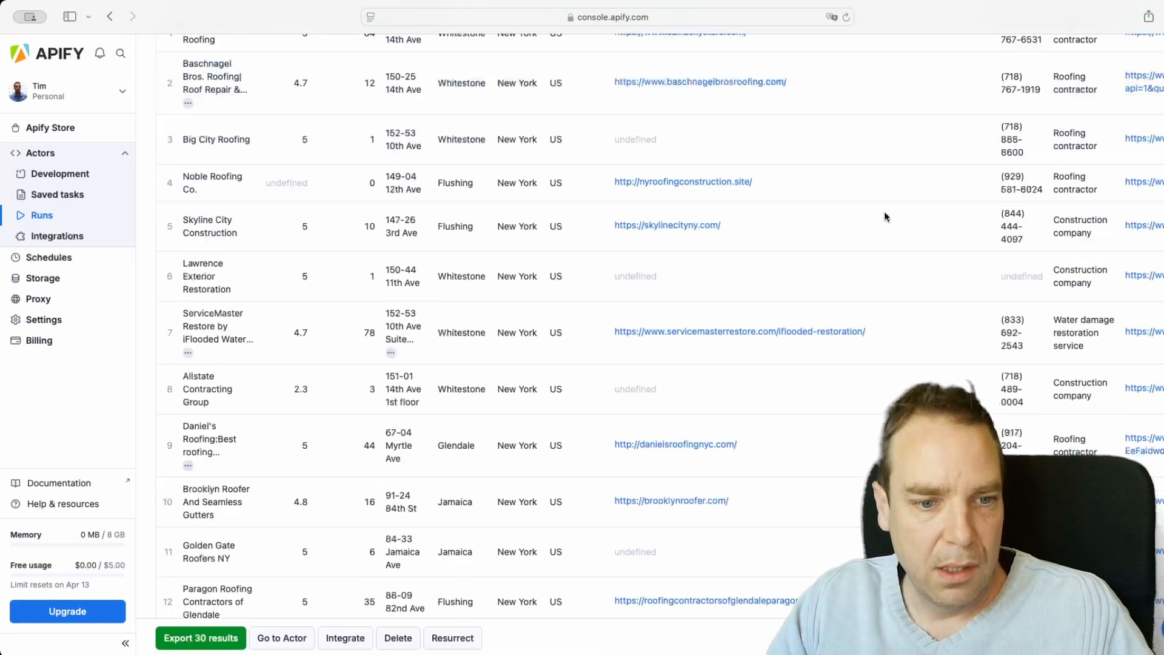
pyautogui.scroll(-6, 889, 230)
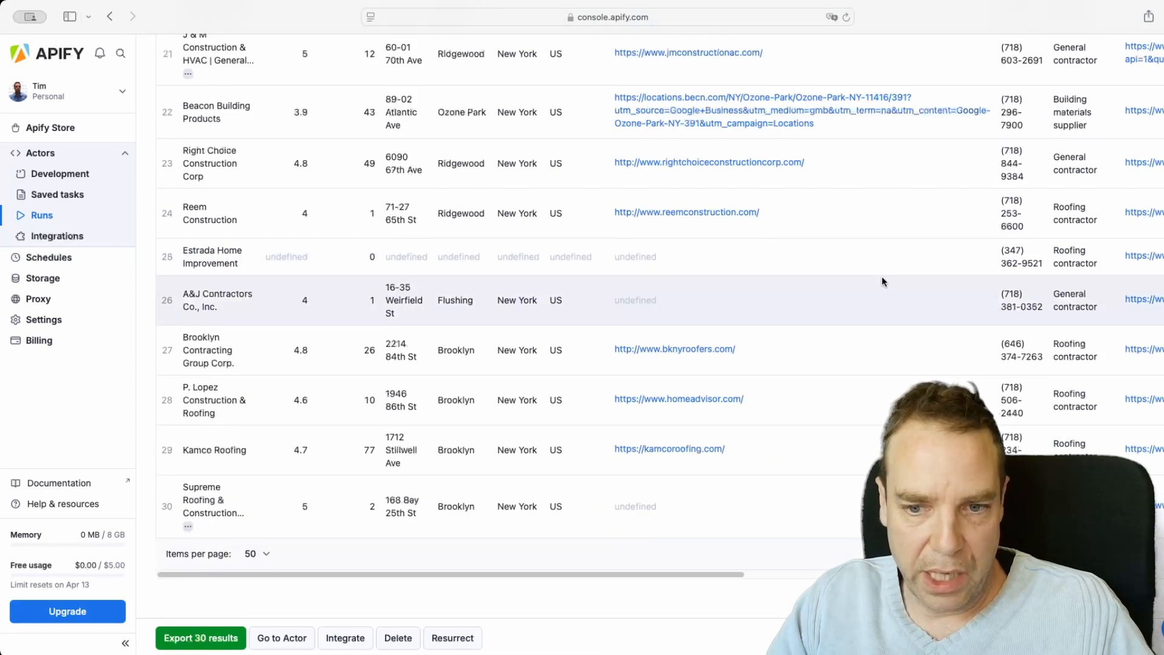
pyautogui.moveTo(652, 576); pyautogui.dragTo(546, 578)
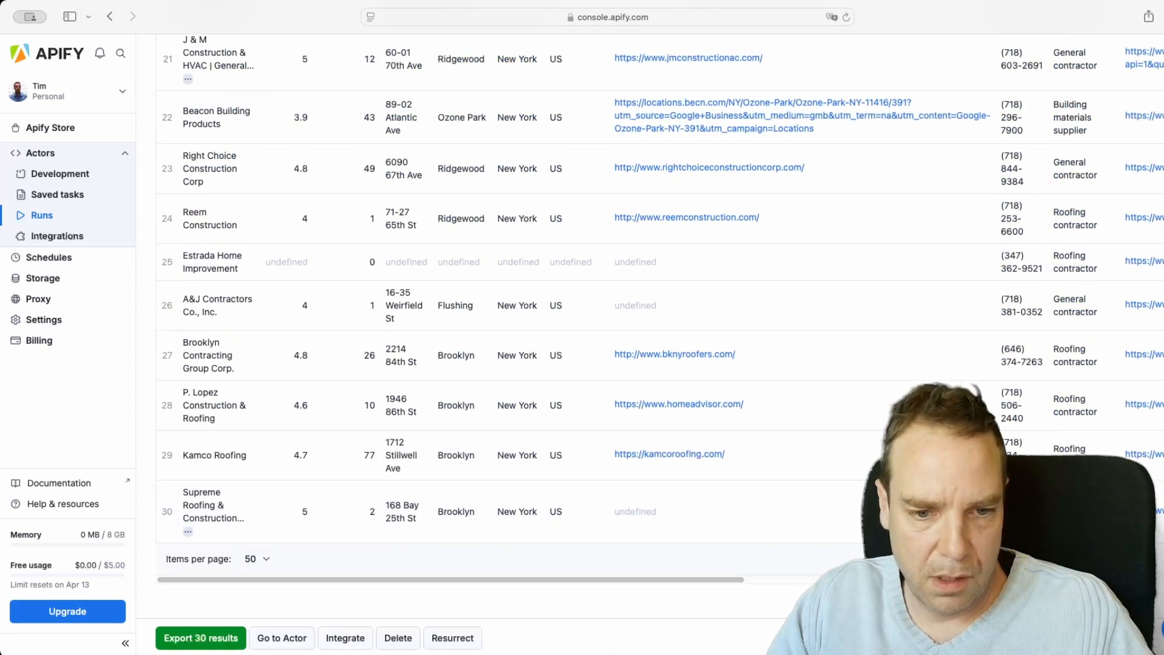
pyautogui.scroll(15, 1083, 177)
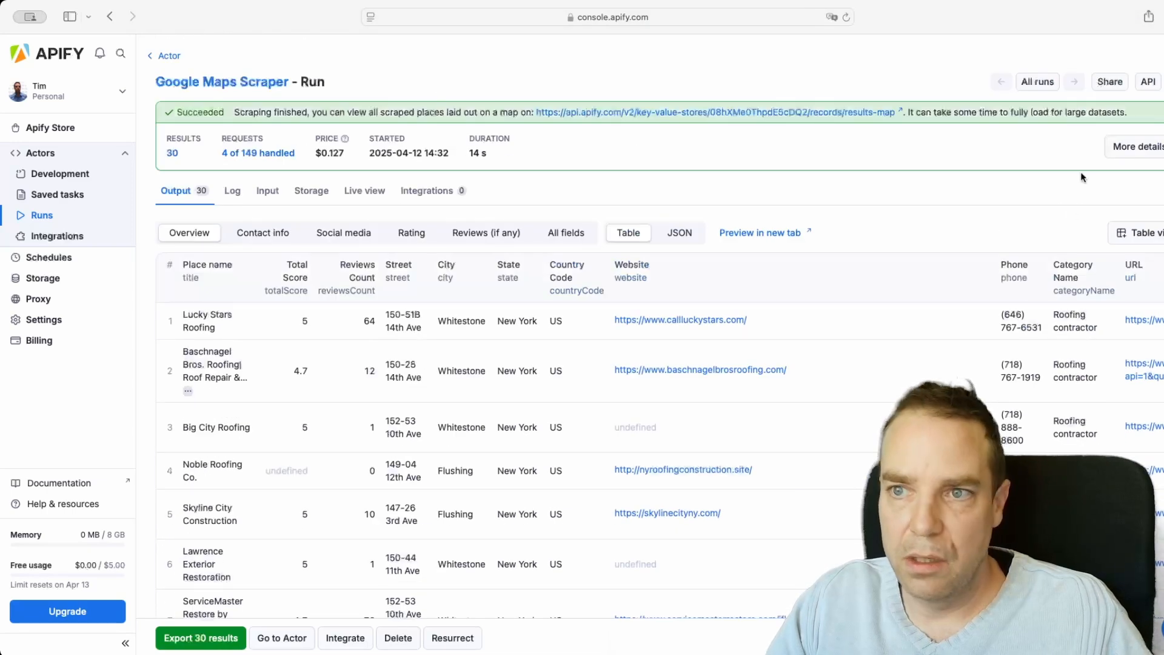
# - Copy the public share link to the Actor run and open it in a new browser tab
pyautogui.click(1110, 82)
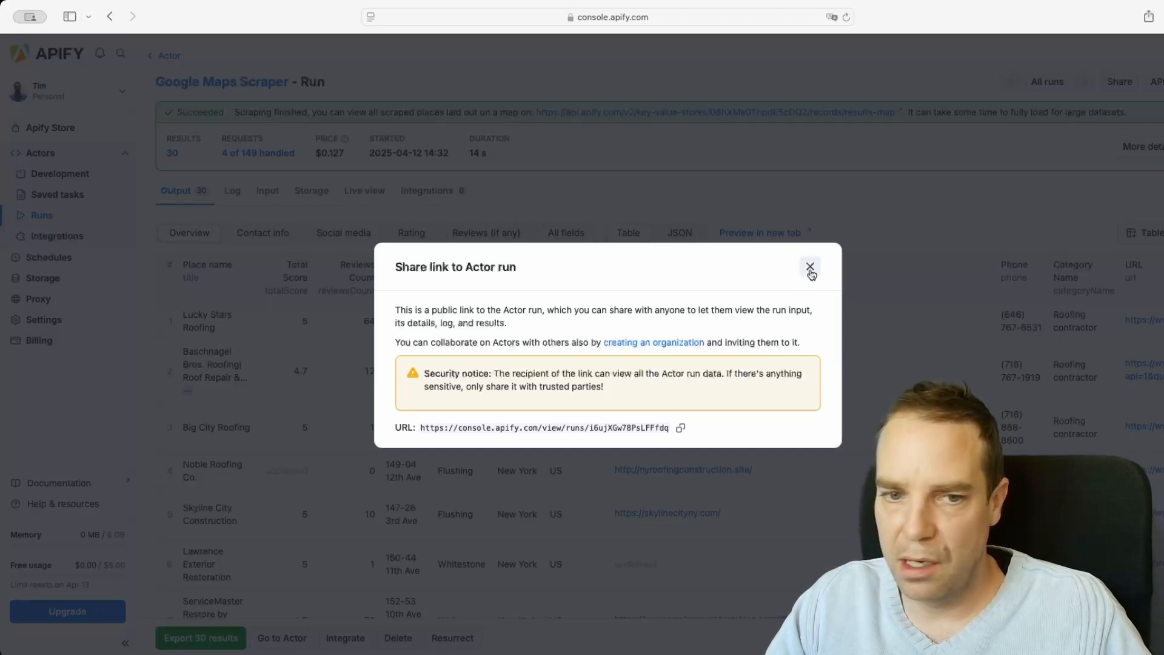
pyautogui.click(681, 428)
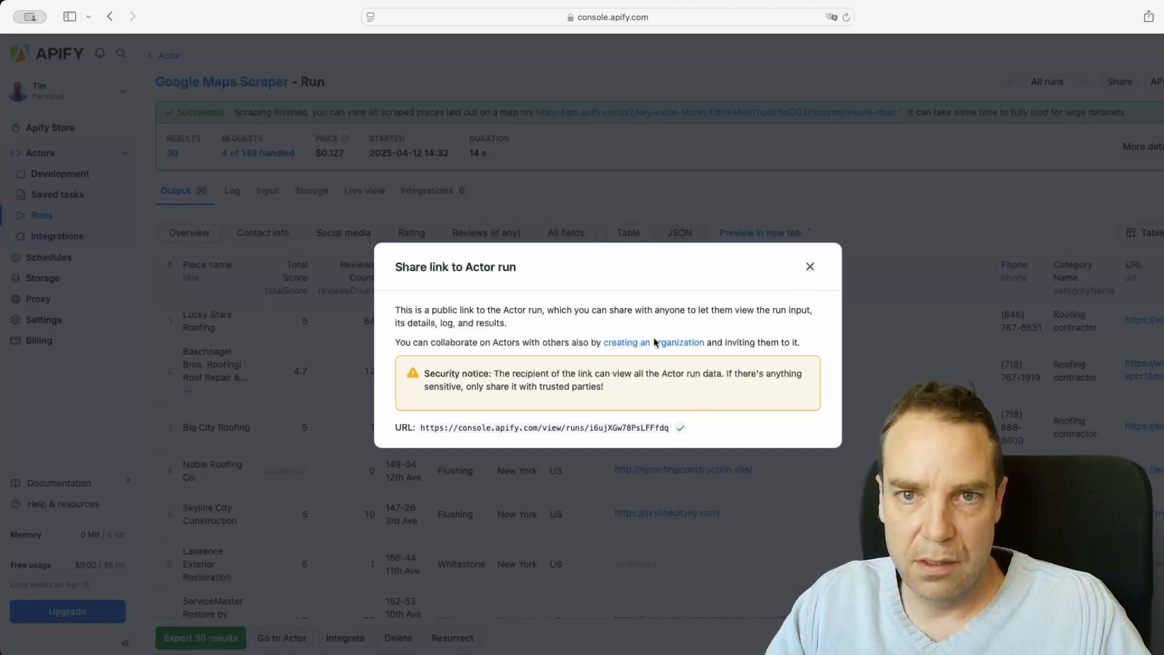
pyautogui.press('super+t')
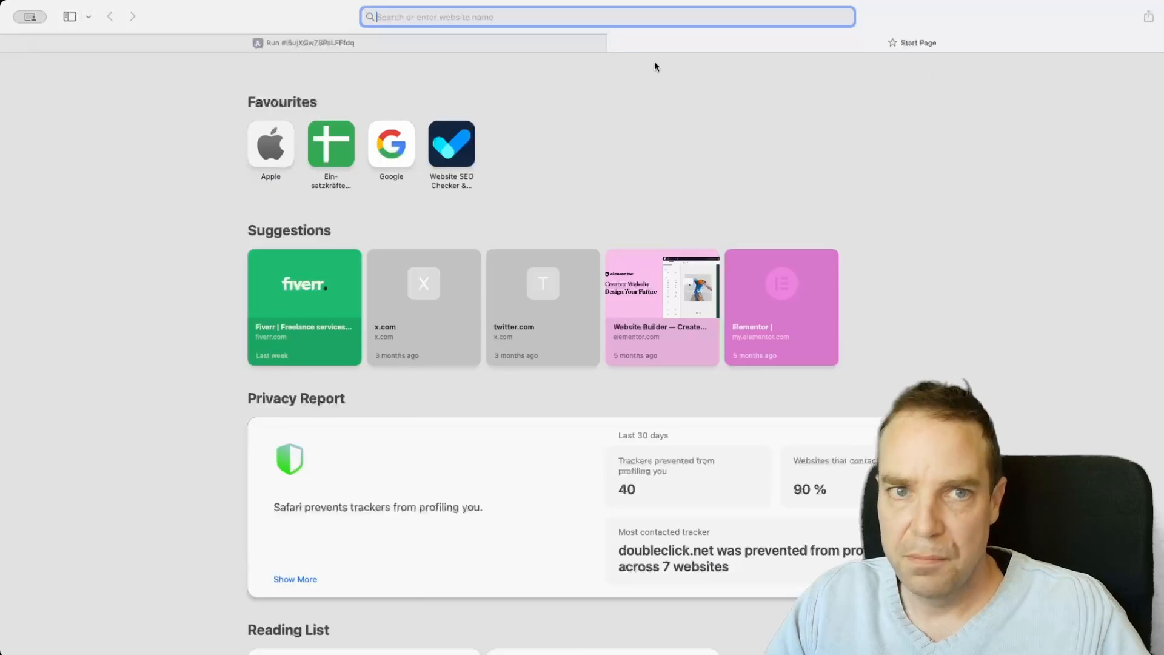
pyautogui.press('super+v')
pyautogui.press('Return')
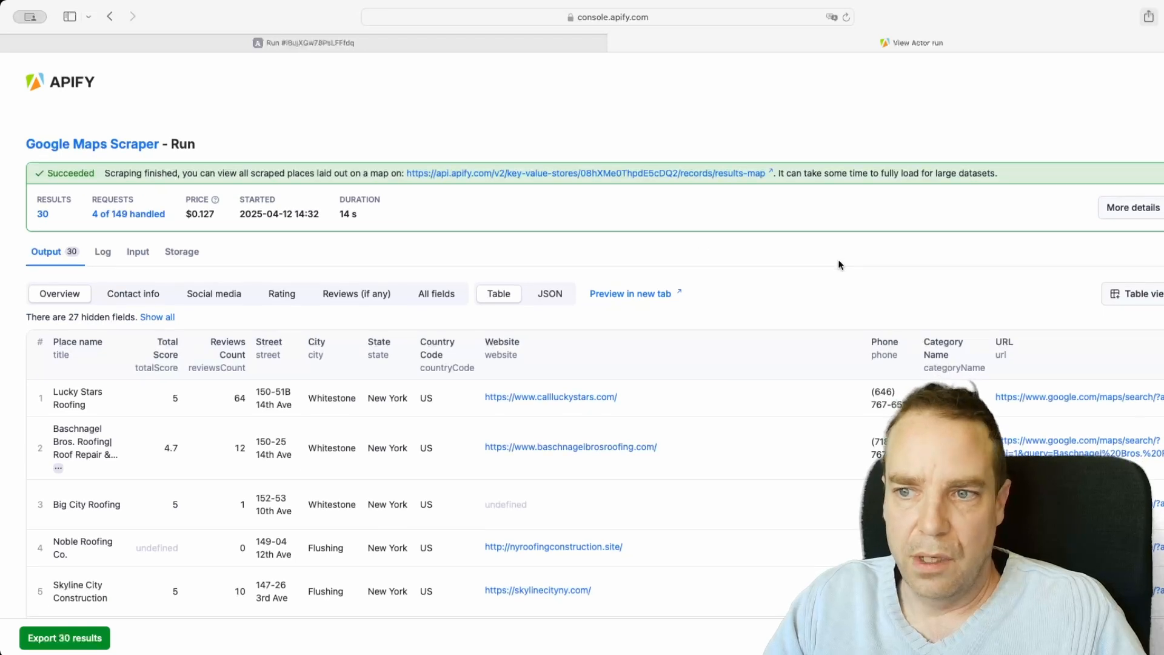
# - Examine the publicly shared run page, including its table of scraped roofing companies
pyautogui.scroll(-2, 843, 260)
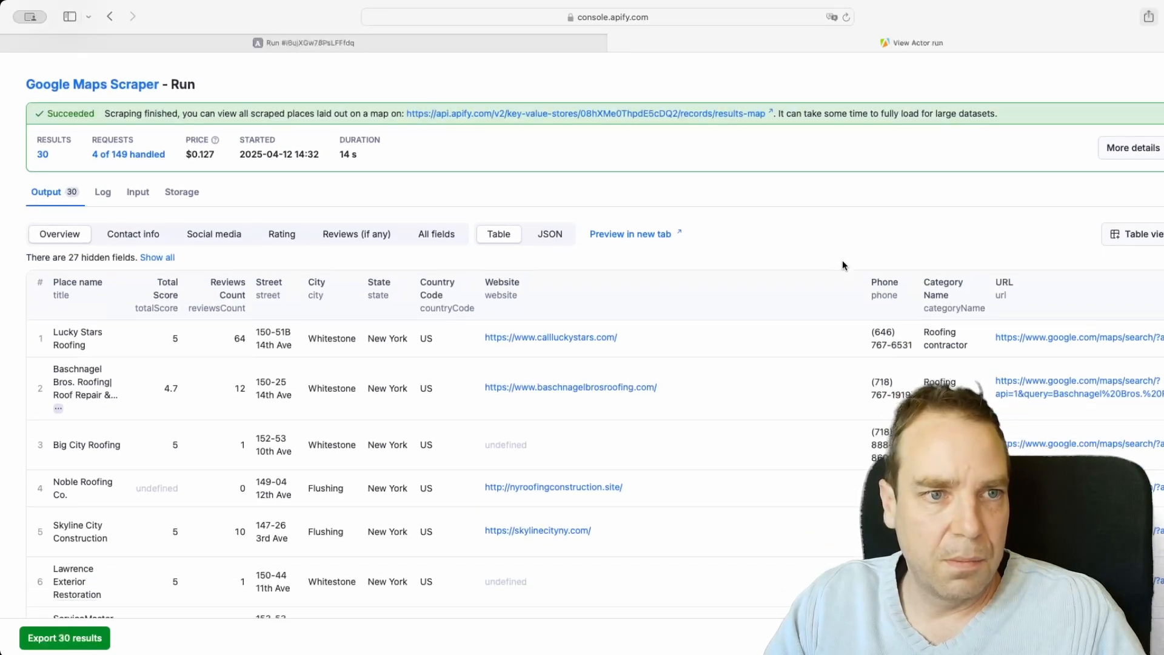
pyautogui.scroll(2, 842, 260)
pyautogui.scroll(-5, 836, 259)
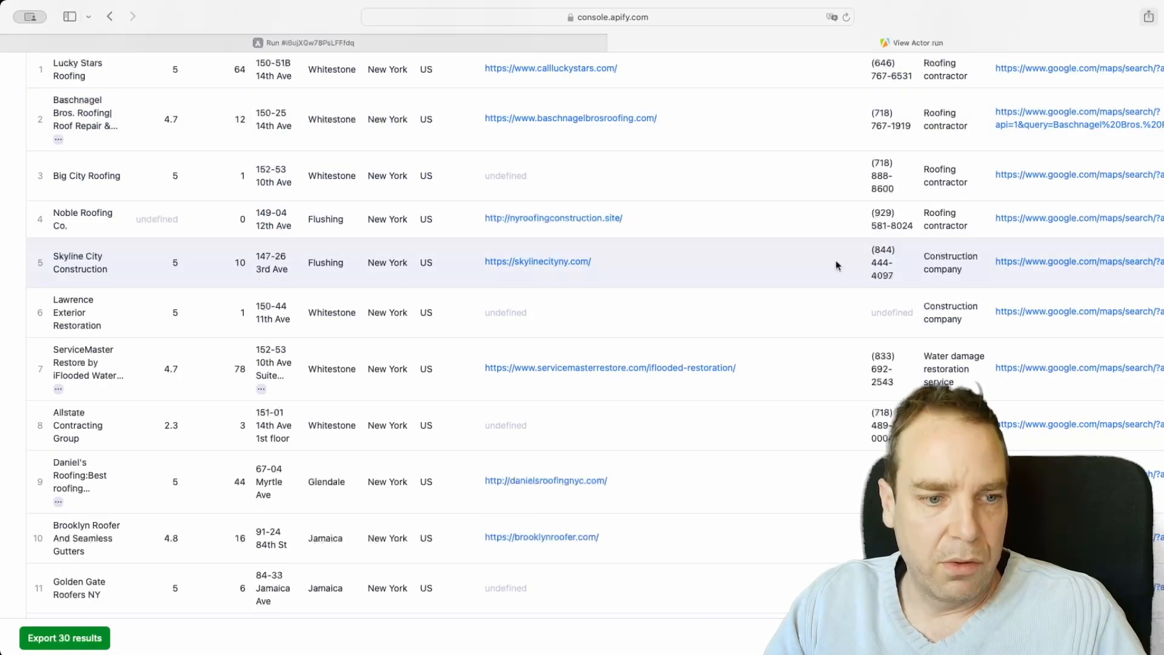
pyautogui.scroll(-10, 836, 260)
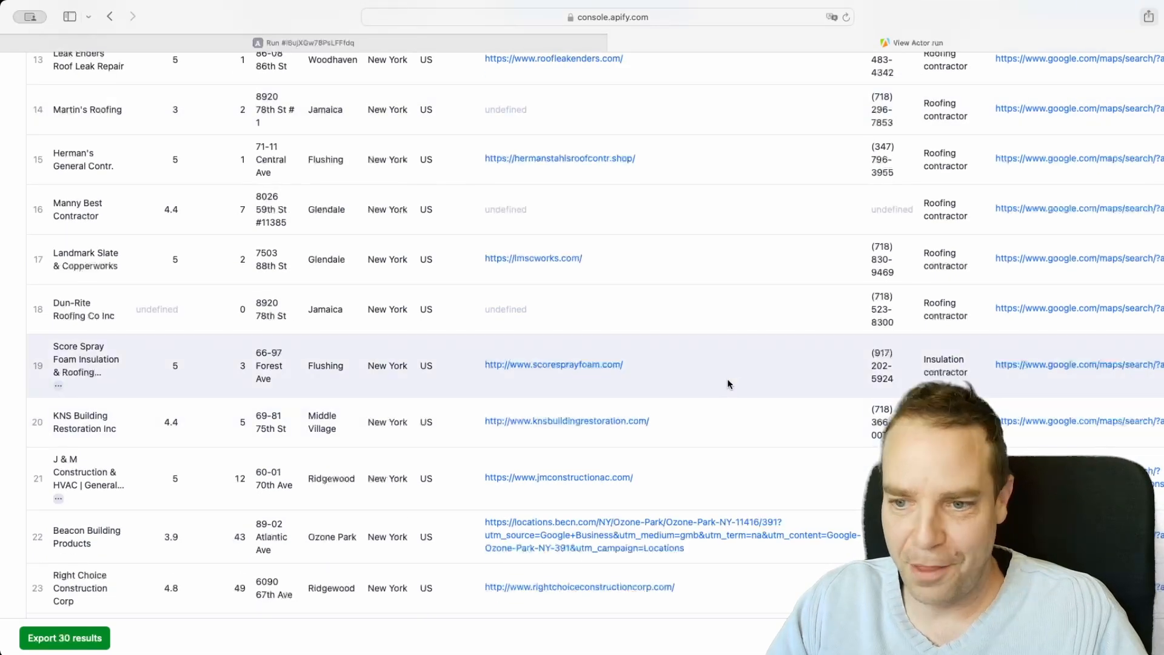
# - Return to the original run in the Apify console and close its share link dialog
pyautogui.click(427, 40)
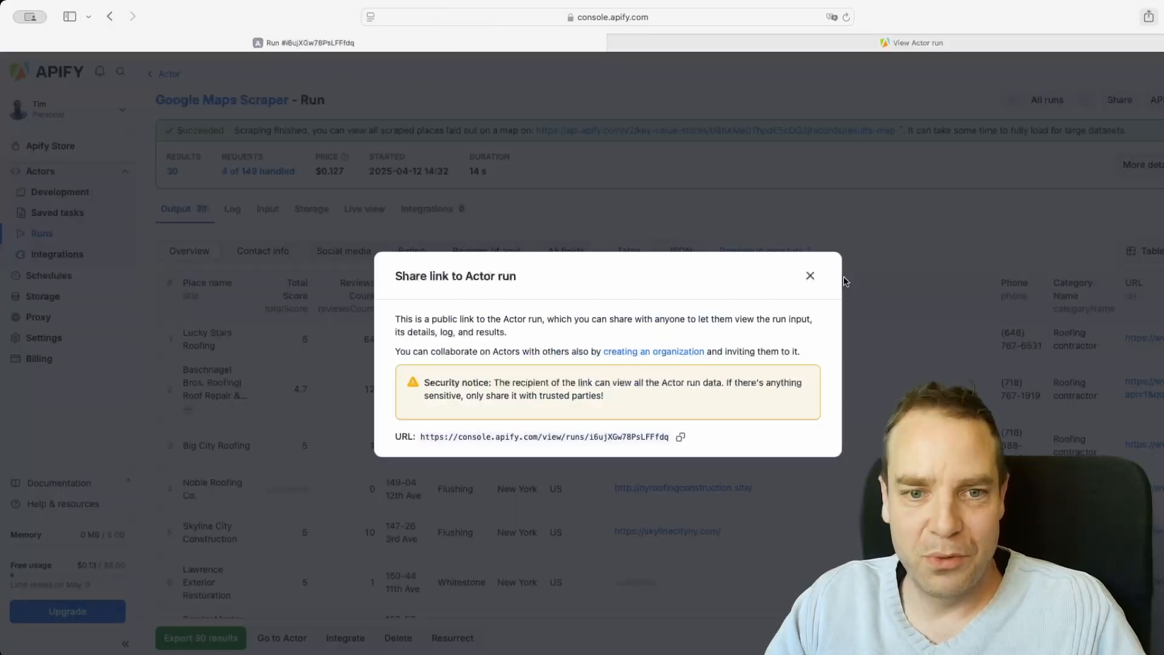
pyautogui.click(810, 276)
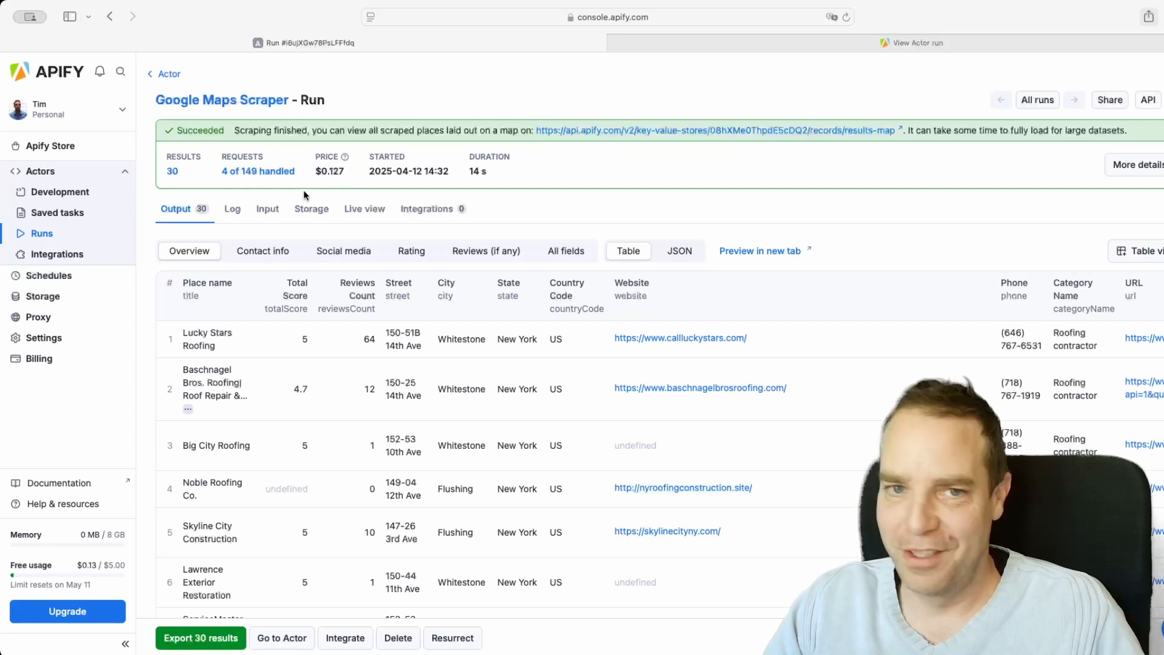
pyautogui.scroll(-1, 664, 178)
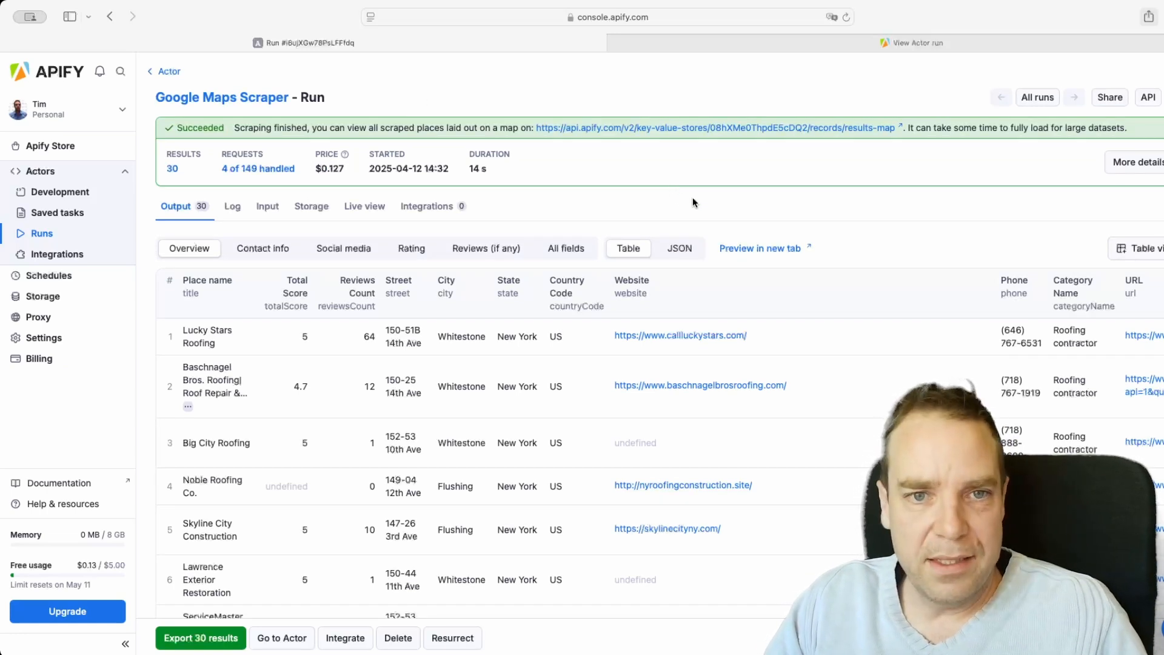